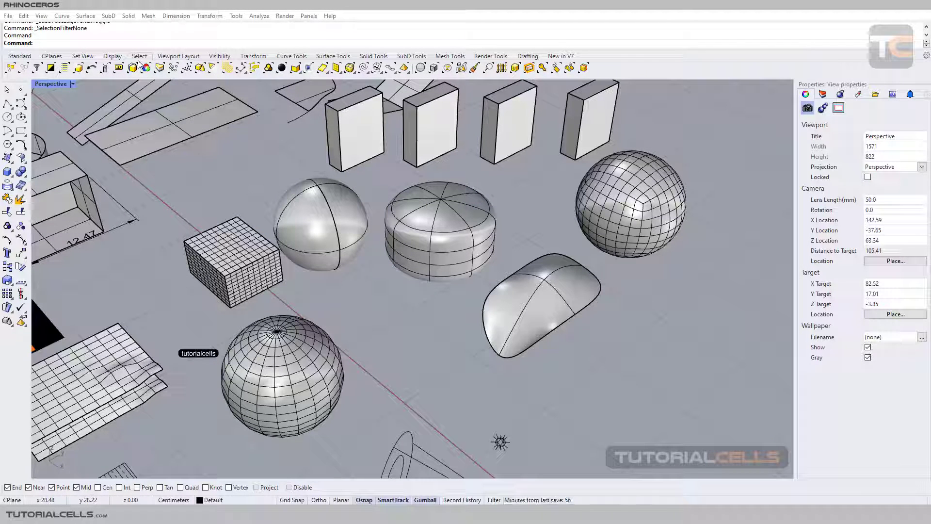
# Float the Select SubD tools over the viewport and use them to select all SubD objects, clearing the selection after viewing it
pyautogui.click(354, 73)
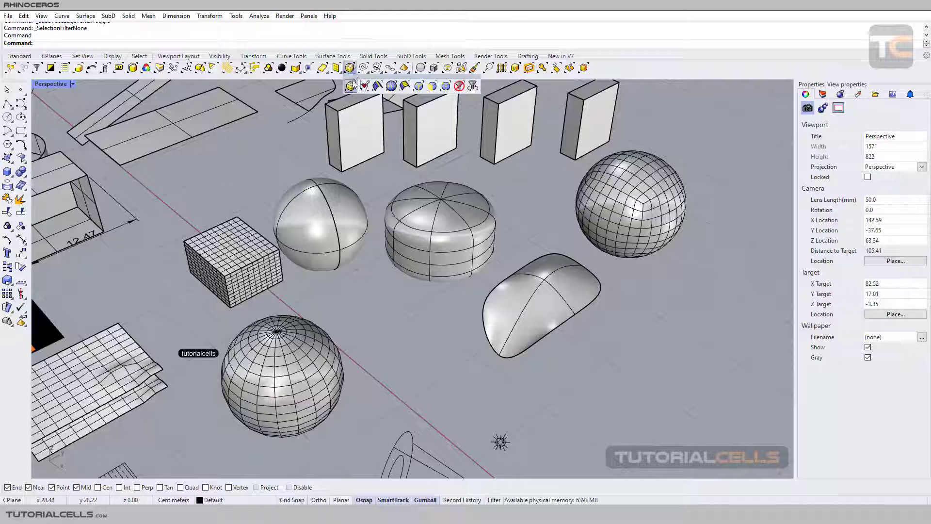
pyautogui.moveTo(425, 80); pyautogui.dragTo(413, 99)
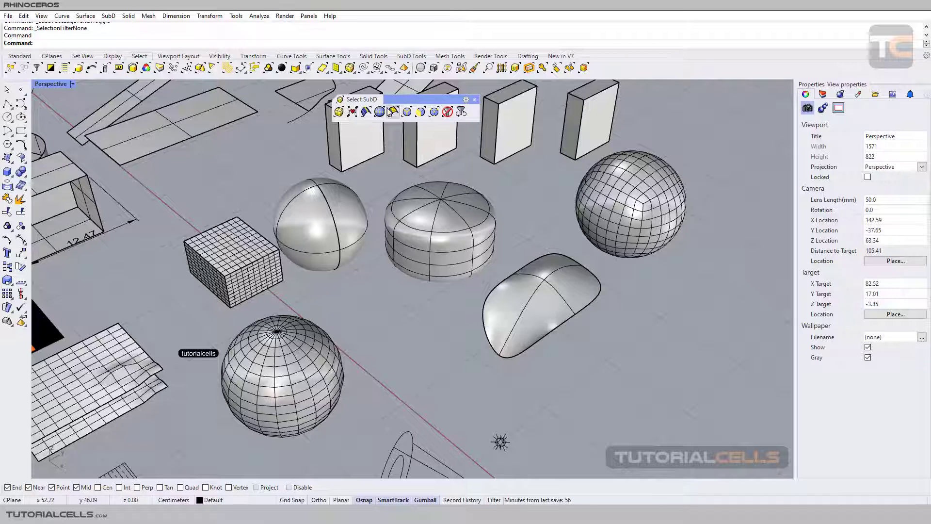
pyautogui.click(342, 112)
pyautogui.scroll(5, 591, 234)
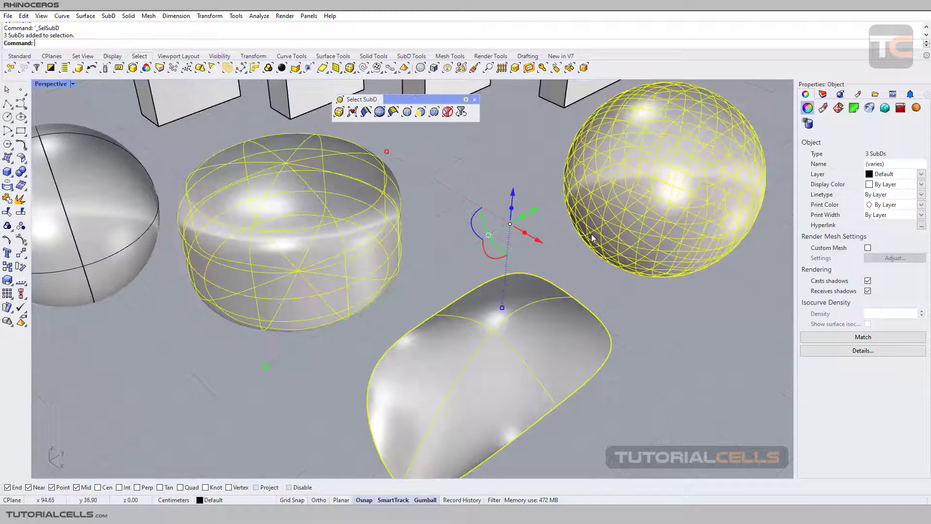
pyautogui.keyDown('shift'); pyautogui.moveTo(592, 234); pyautogui.dragTo(569, 240, button='right'); pyautogui.keyUp('shift')
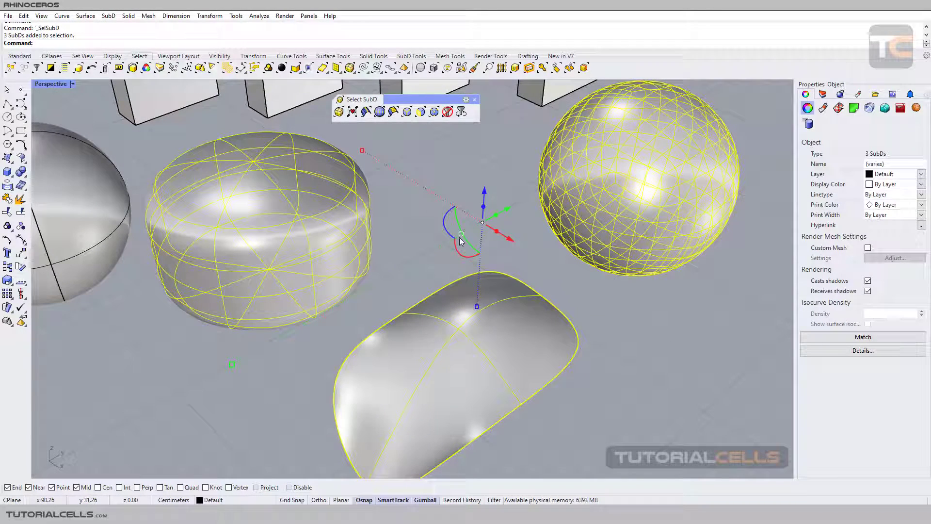
pyautogui.click(420, 136)
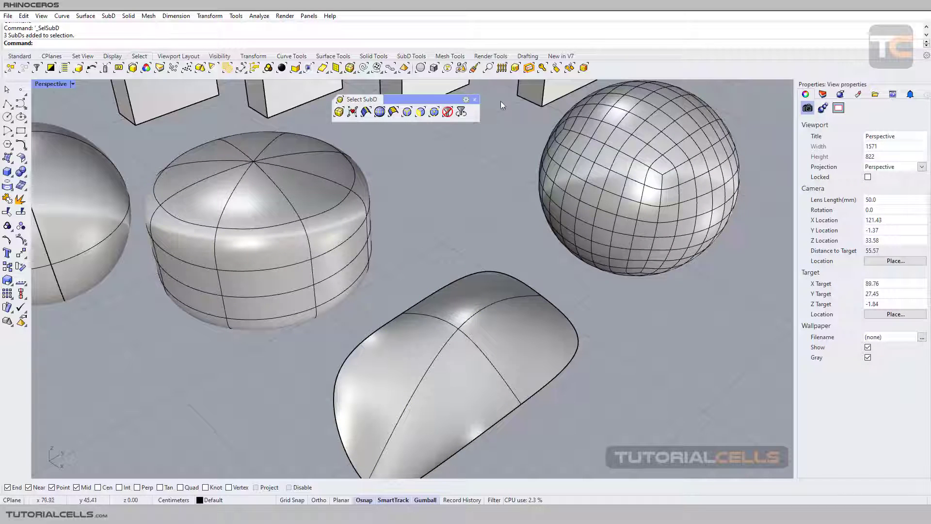
# Bring up the SubD tool set in place of the selection tools
pyautogui.click(411, 55)
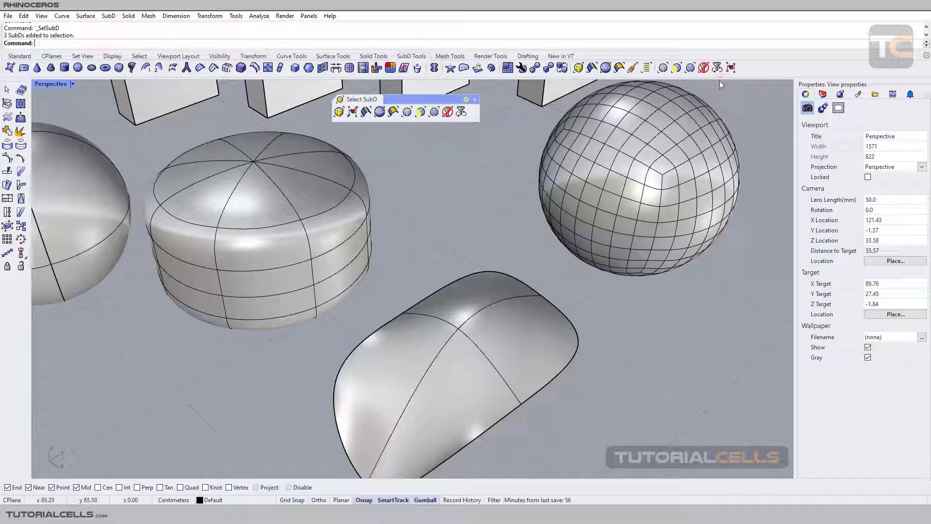
pyautogui.click(140, 56)
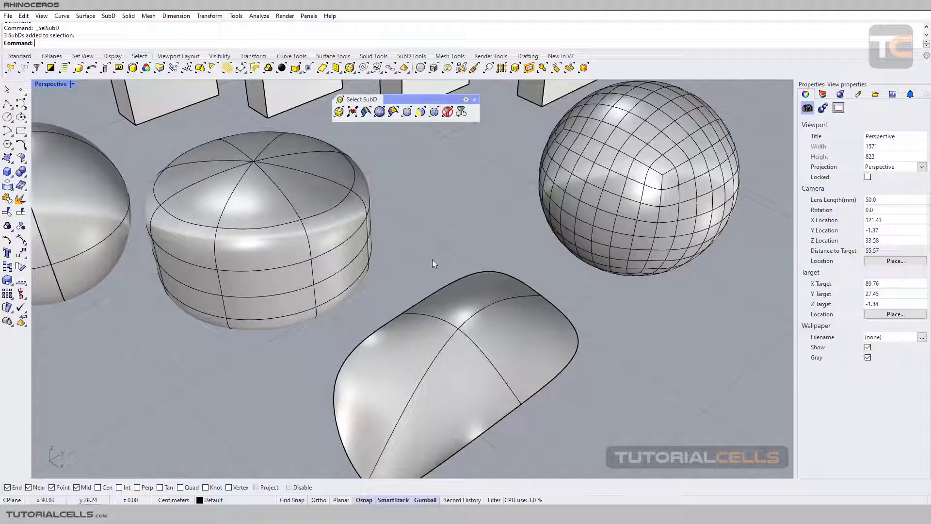
pyautogui.scroll(-2, 433, 264)
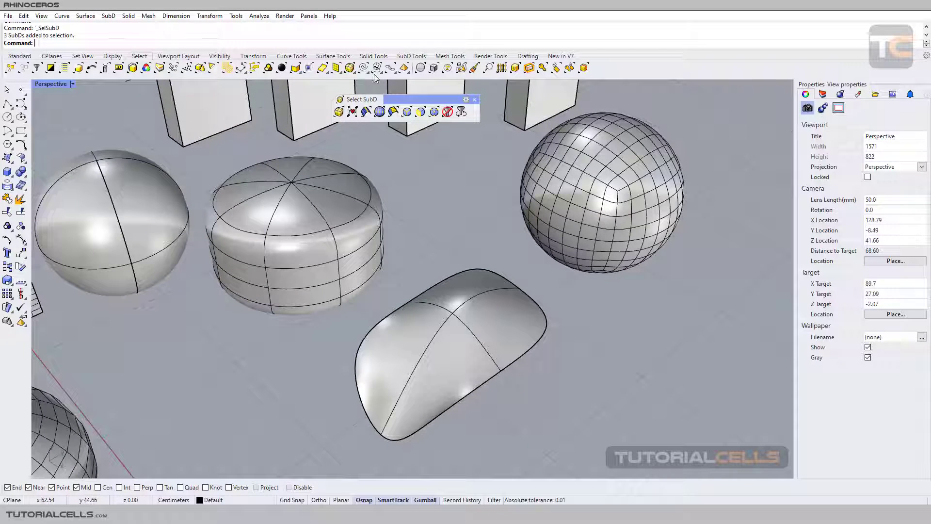
pyautogui.click(411, 56)
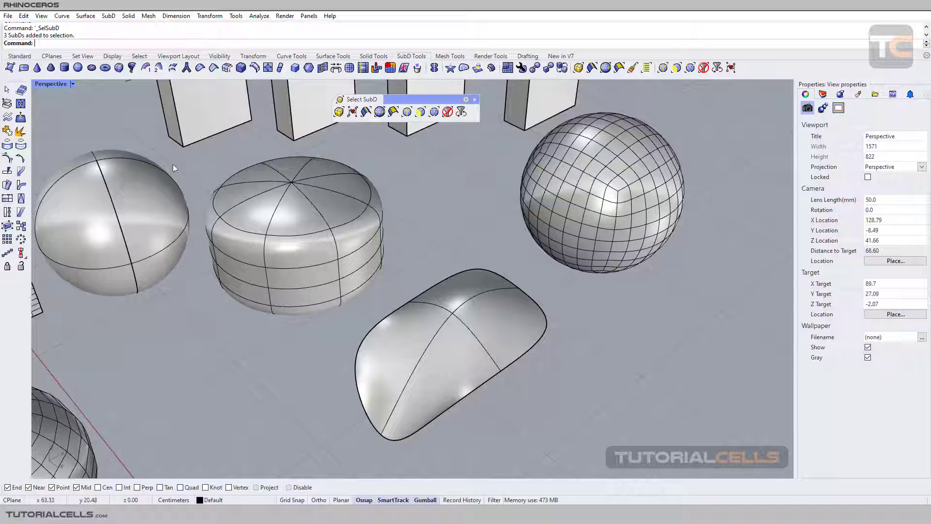
# Try raising a single top face of the cylindrical SubD, undo the move and clear the selection
pyautogui.click(339, 209)
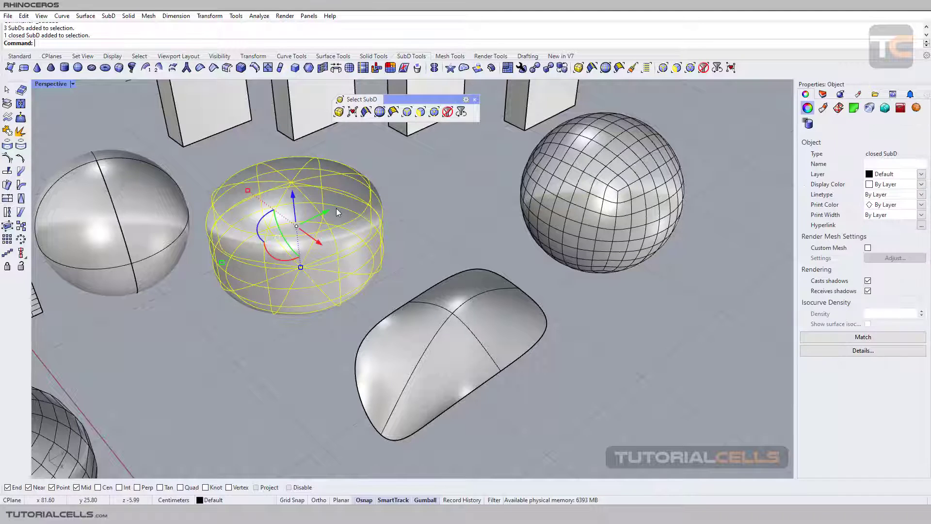
pyautogui.press('Escape')
pyautogui.keyDown('ctrl'); pyautogui.keyDown('shift'); pyautogui.click(339, 204); pyautogui.keyUp('shift'); pyautogui.keyUp('ctrl')
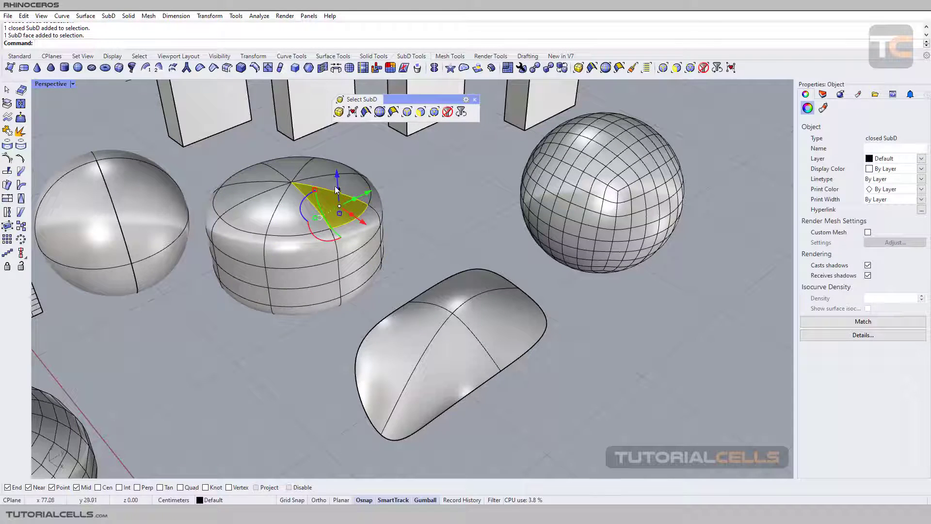
pyautogui.moveTo(338, 180); pyautogui.dragTo(345, 140)
pyautogui.hotkey('ctrl', 'z')
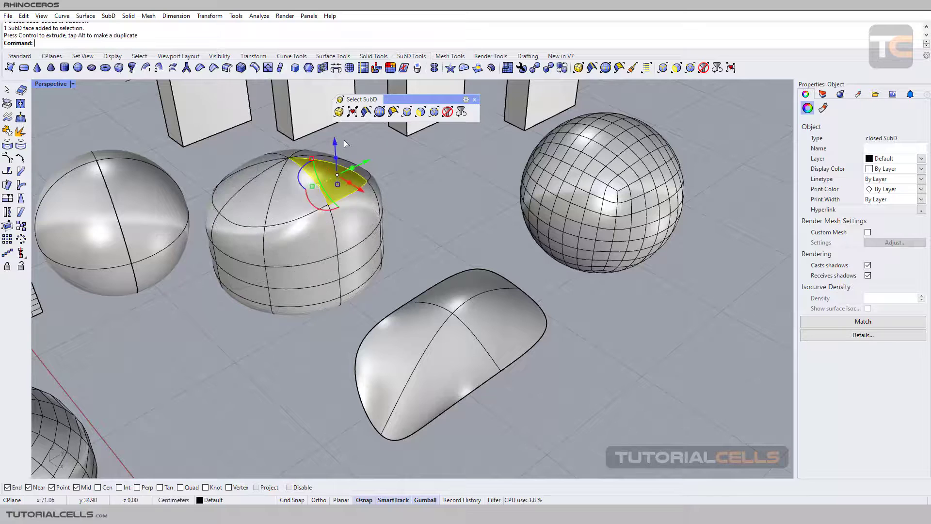
pyautogui.press('Escape')
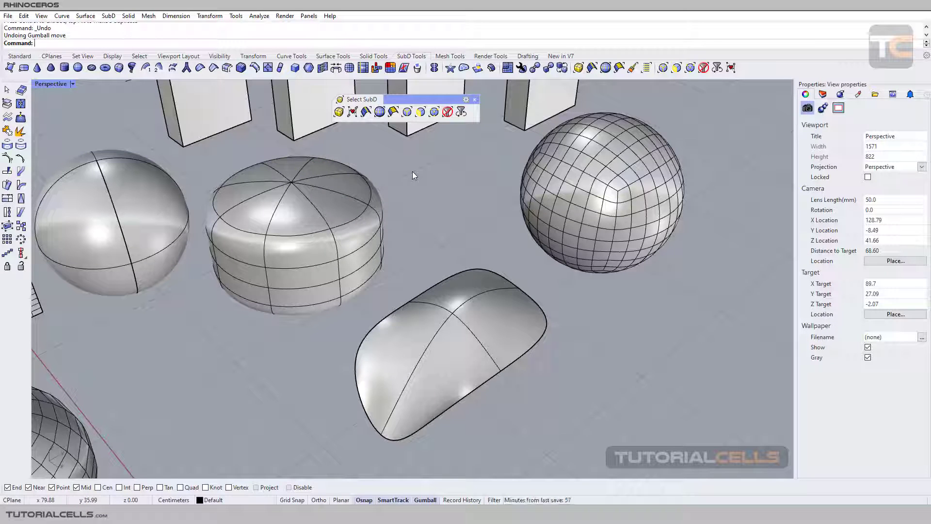
# Convert the closed-surface sphere beside the cylindrical SubD with ToSubD, using control points for meshes and keeping the input object
pyautogui.keyDown('shift'); pyautogui.moveTo(404, 176); pyautogui.dragTo(567, 184, button='right'); pyautogui.keyUp('shift')
pyautogui.click(285, 199)
pyautogui.scroll(3, 284, 214)
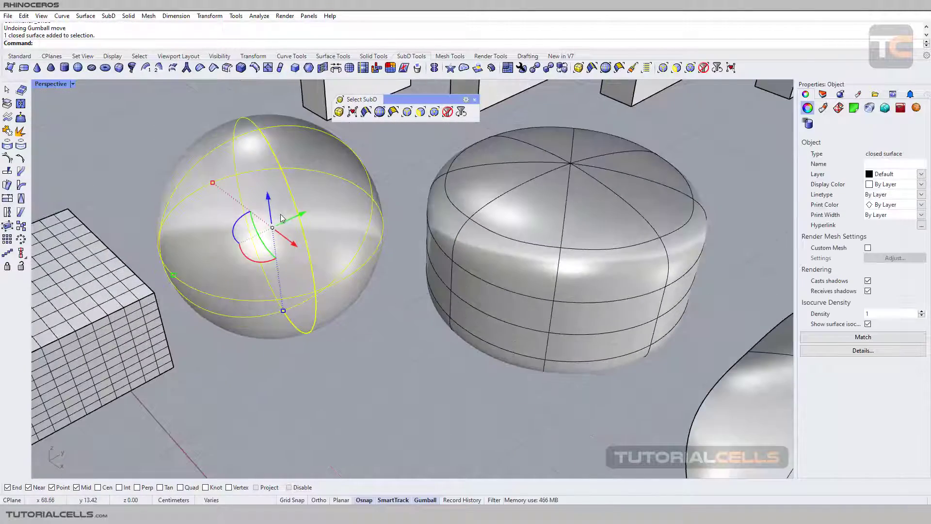
pyautogui.keyDown('shift'); pyautogui.moveTo(284, 216); pyautogui.dragTo(377, 259, button='right'); pyautogui.keyUp('shift')
pyautogui.scroll(-3, 379, 258)
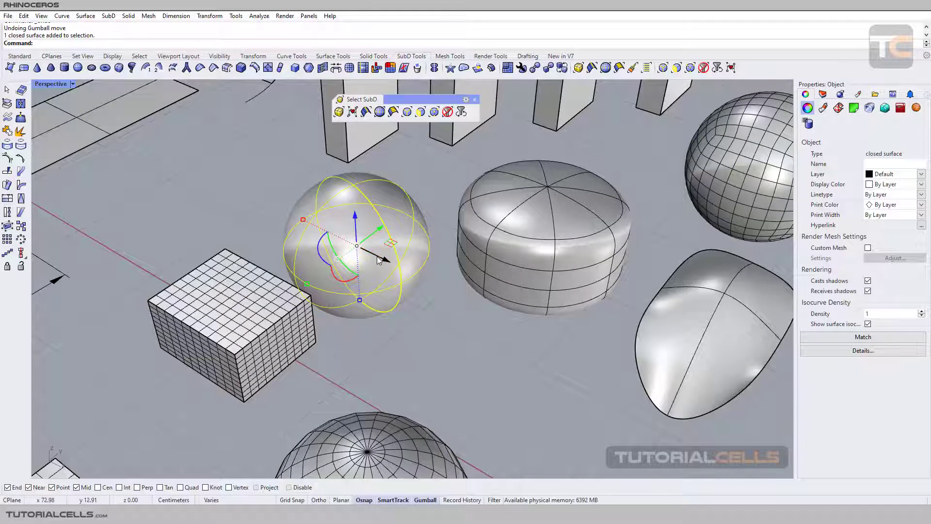
pyautogui.scroll(2, 377, 256)
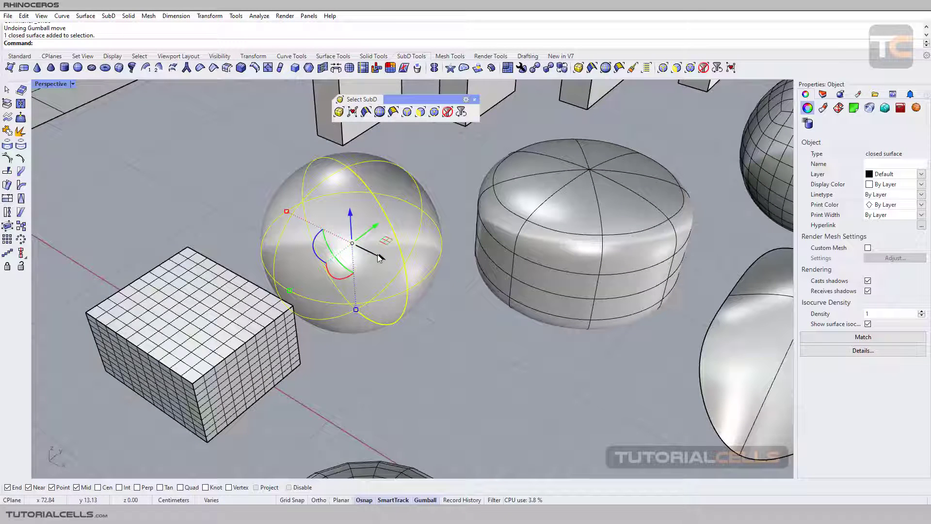
pyautogui.click(549, 68)
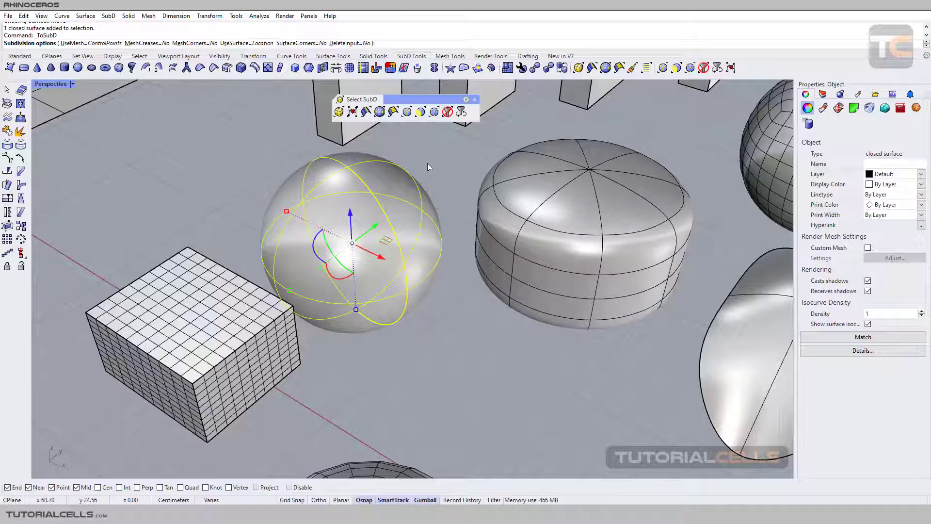
pyautogui.press('Return')
# Move the original sphere surface away from its SubD copy, behind the mesh box, and clear the selection
pyautogui.moveTo(382, 257); pyautogui.dragTo(210, 151)
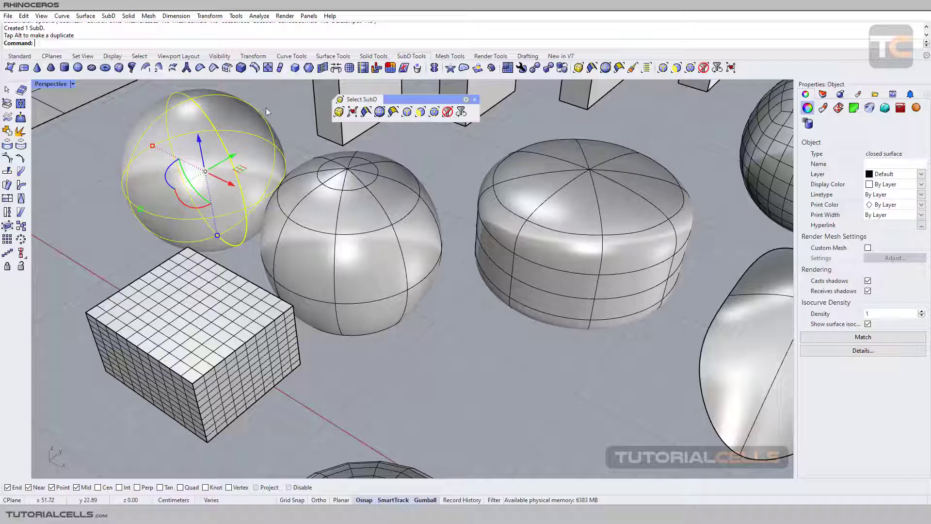
pyautogui.click(371, 199)
pyautogui.press('Escape')
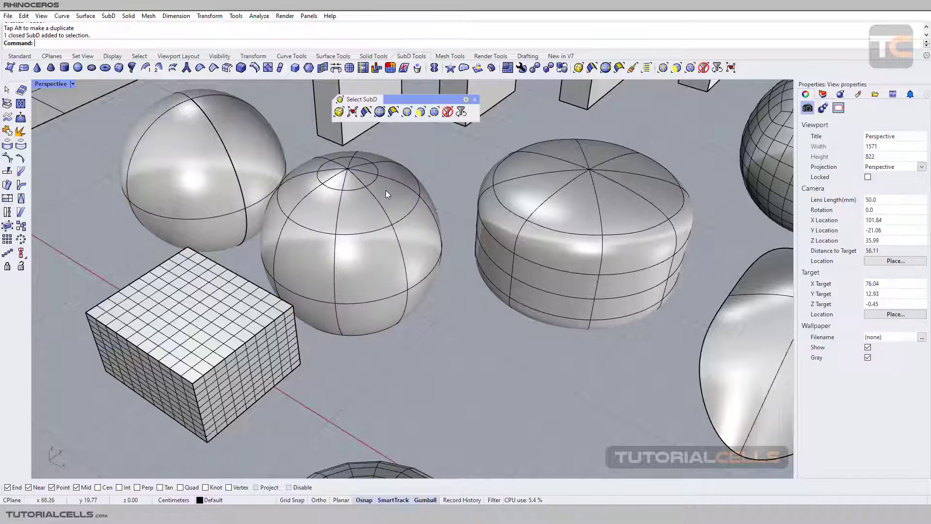
# Try raising one upper face of the converted SubD sphere and undo the move
pyautogui.keyDown('ctrl'); pyautogui.keyDown('shift'); pyautogui.click(392, 193); pyautogui.keyUp('shift'); pyautogui.keyUp('ctrl')
pyautogui.moveTo(392, 193); pyautogui.dragTo(400, 139)
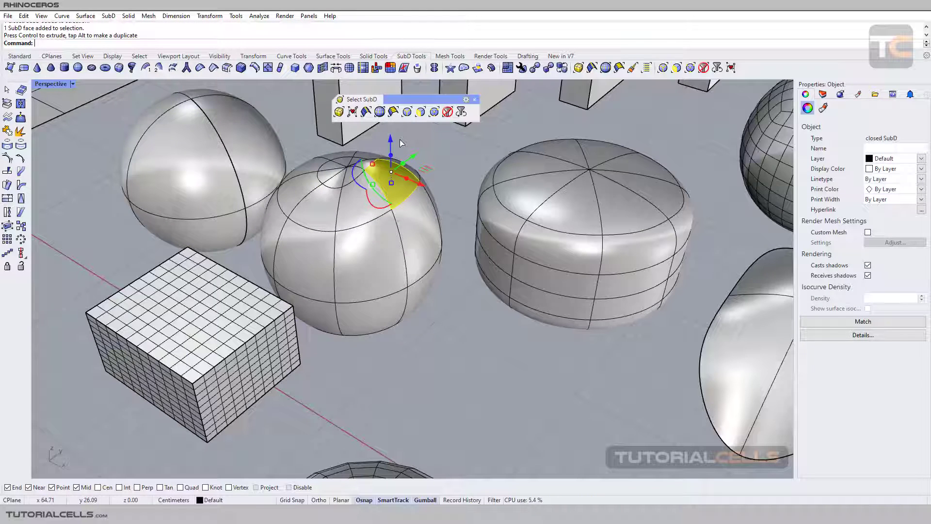
pyautogui.hotkey('ctrl', 'z')
pyautogui.moveTo(368, 183); pyautogui.dragTo(238, 155, button='right')
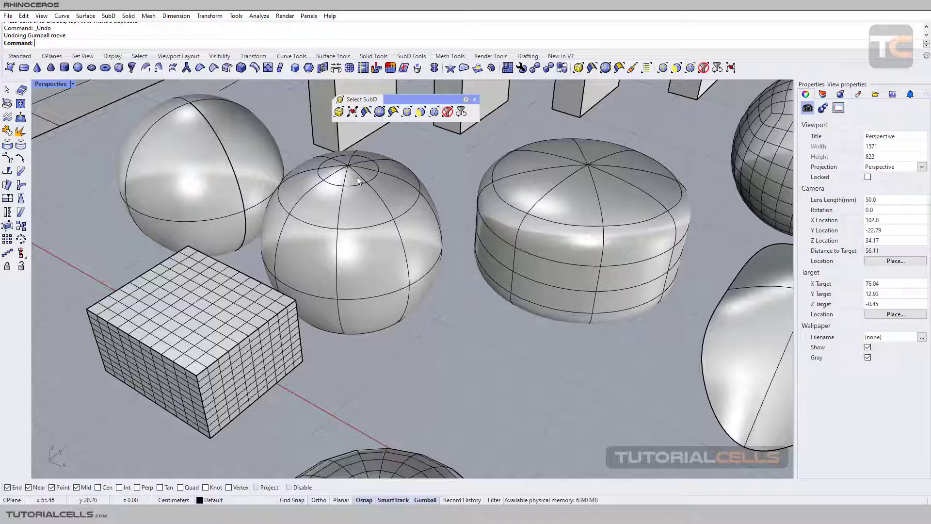
# Run the selection of SubD-friendly curves and check the whole model, returning to a close view of the spheres
pyautogui.click(353, 113)
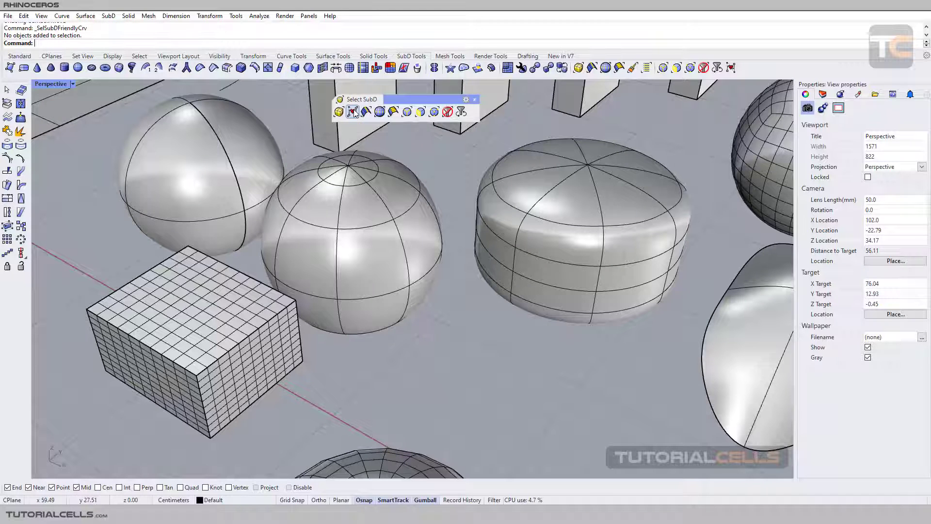
pyautogui.hotkey('ctrl', 'shift', 'e')
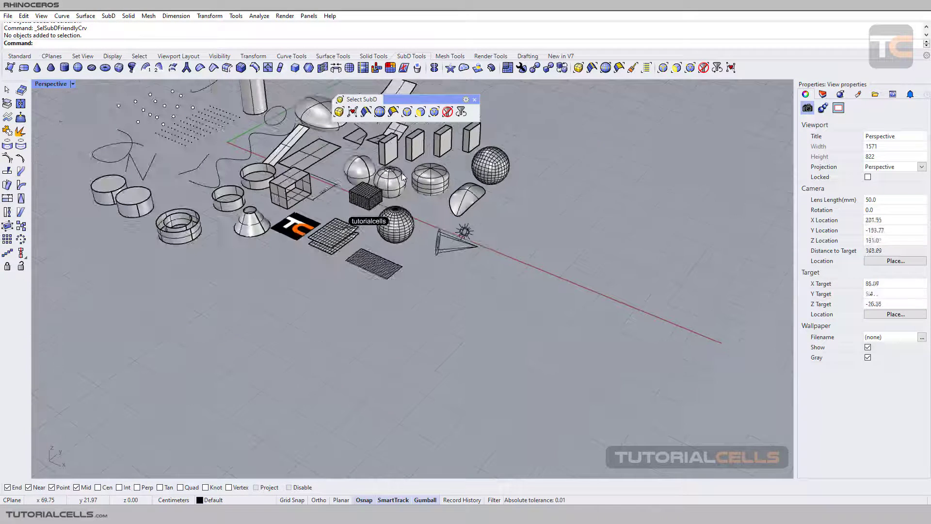
pyautogui.scroll(10, 388, 189)
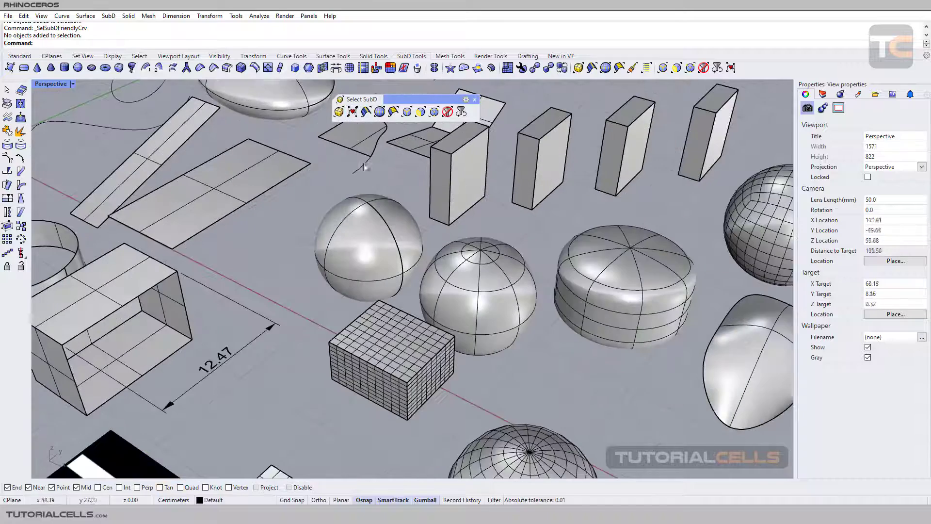
pyautogui.scroll(3, 416, 234)
pyautogui.keyDown('shift'); pyautogui.moveTo(425, 245); pyautogui.dragTo(420, 216, button='right'); pyautogui.keyUp('shift')
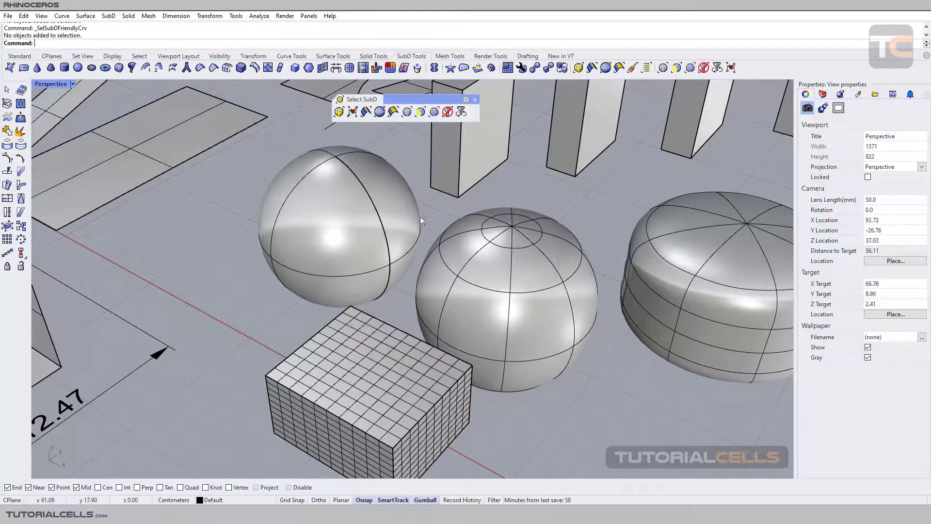
# Switch to the Photos app to examine the curved surface grid image and return to Rhinoceros
pyautogui.click(360, 485)
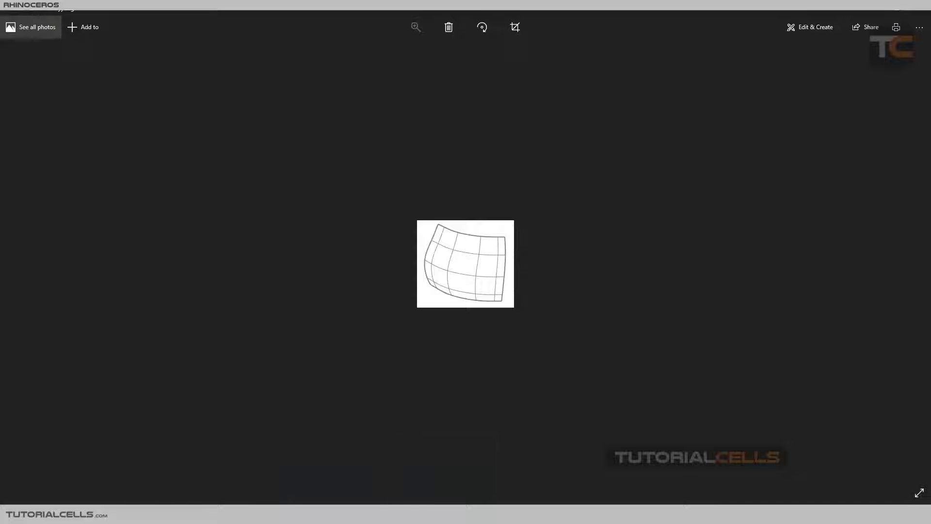
pyautogui.click(412, 488)
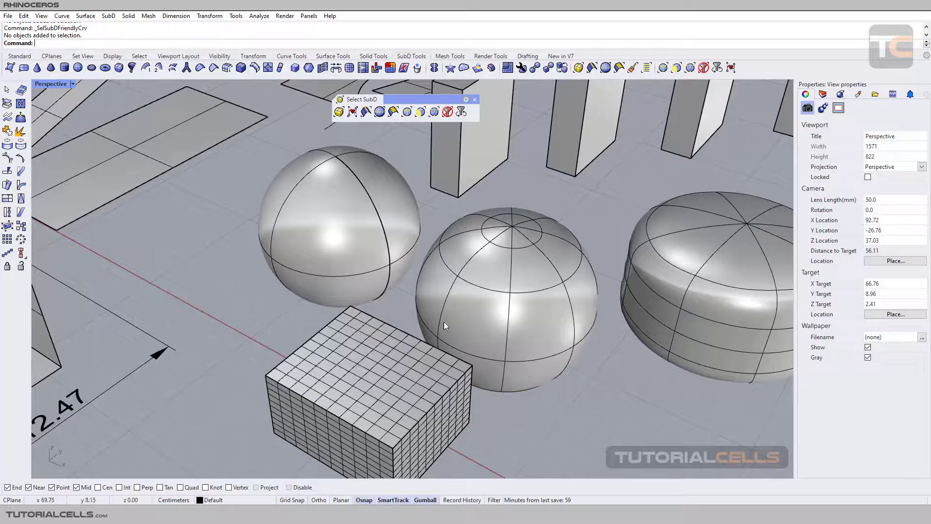
# Compare the original sphere surface with the converted SubD sphere by selecting each one, and clear the selection
pyautogui.moveTo(472, 271); pyautogui.dragTo(352, 220, button='right')
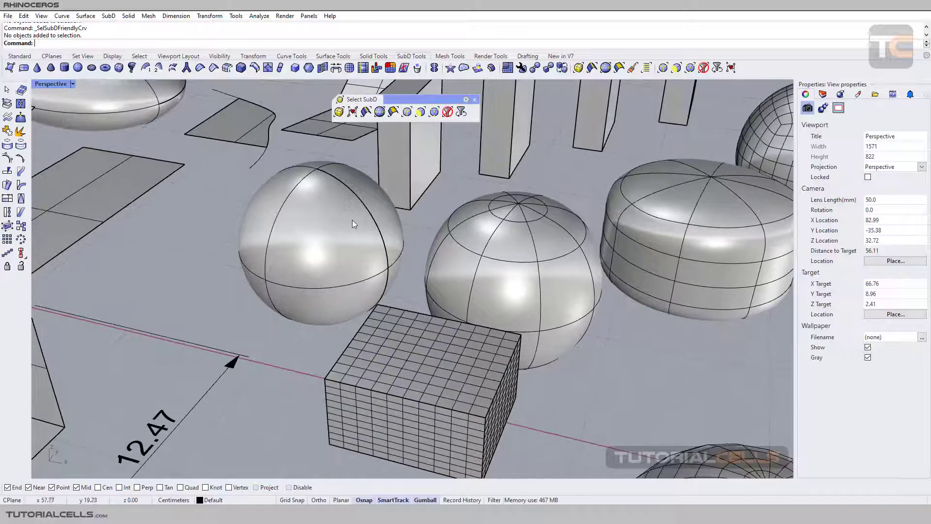
pyautogui.click(350, 220)
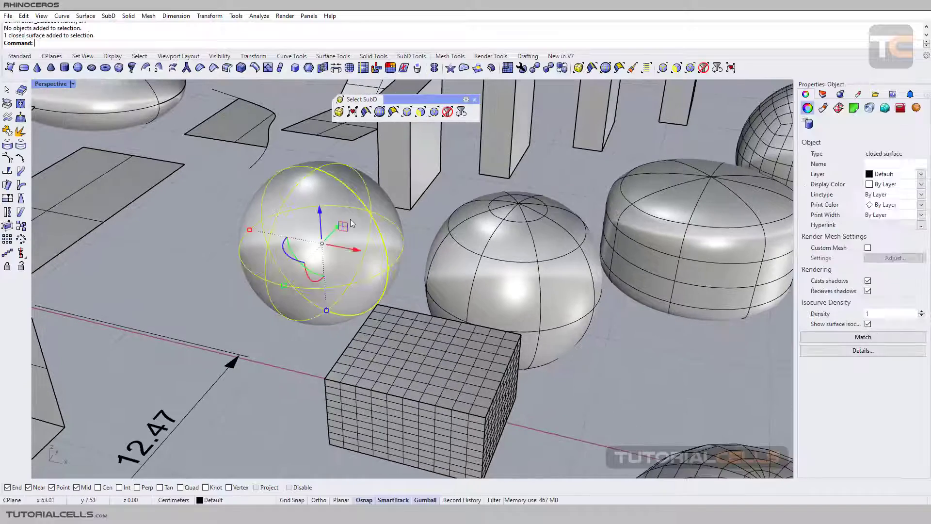
pyautogui.click(537, 228)
pyautogui.moveTo(516, 240); pyautogui.dragTo(489, 260, button='right')
pyautogui.press('Escape')
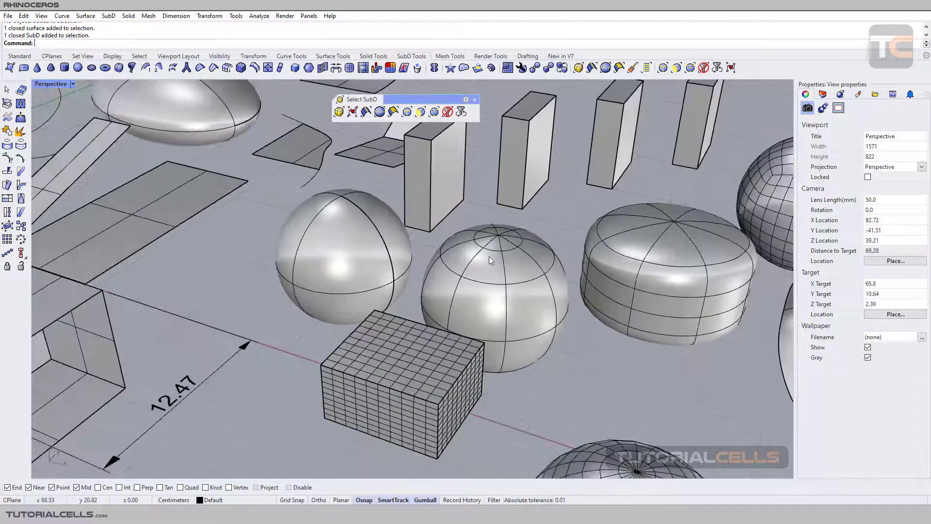
pyautogui.scroll(-5, 489, 256)
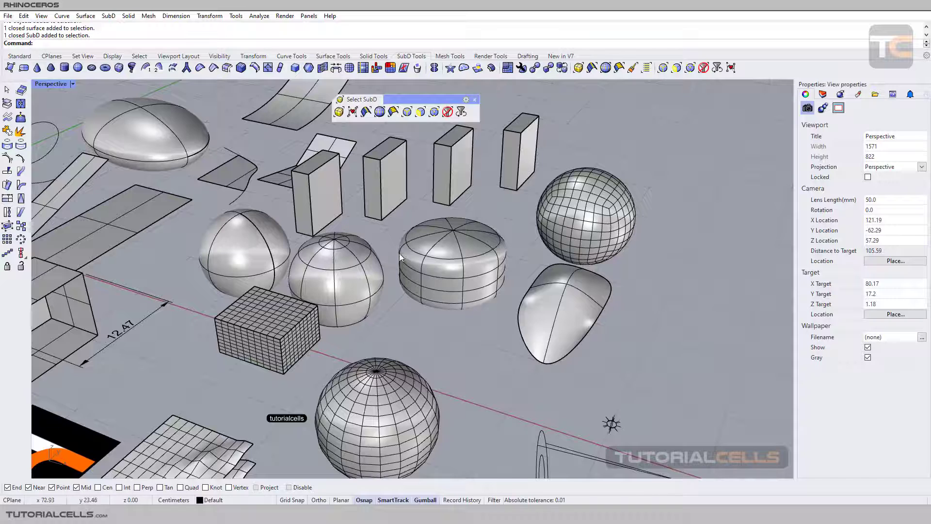
pyautogui.scroll(3, 439, 262)
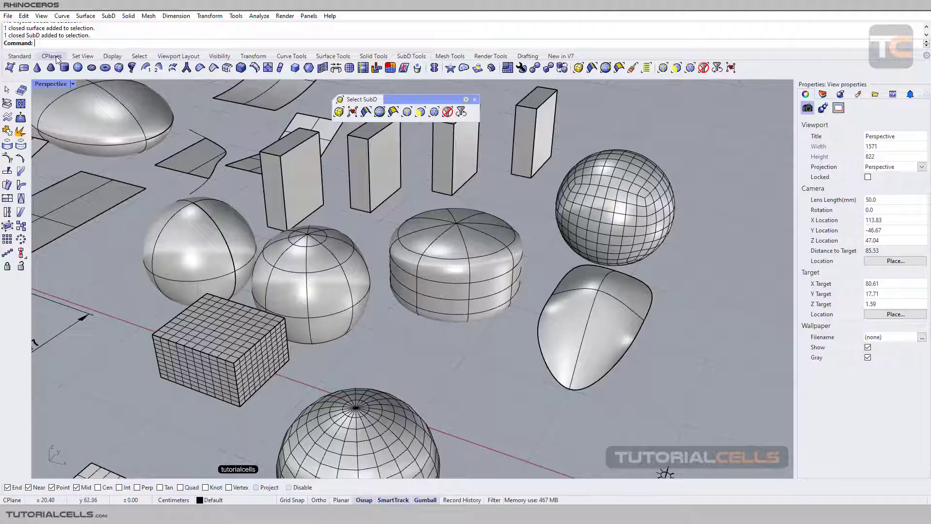
# Select edge loops around the SubD cylinder's upper rim, the SubD sphere's middle and the densely gridded sphere, and clear the selection
pyautogui.click(140, 56)
pyautogui.scroll(3, 424, 179)
pyautogui.moveTo(424, 180); pyautogui.dragTo(392, 188, button='right')
pyautogui.scroll(3, 394, 188)
pyautogui.scroll(3, 394, 188)
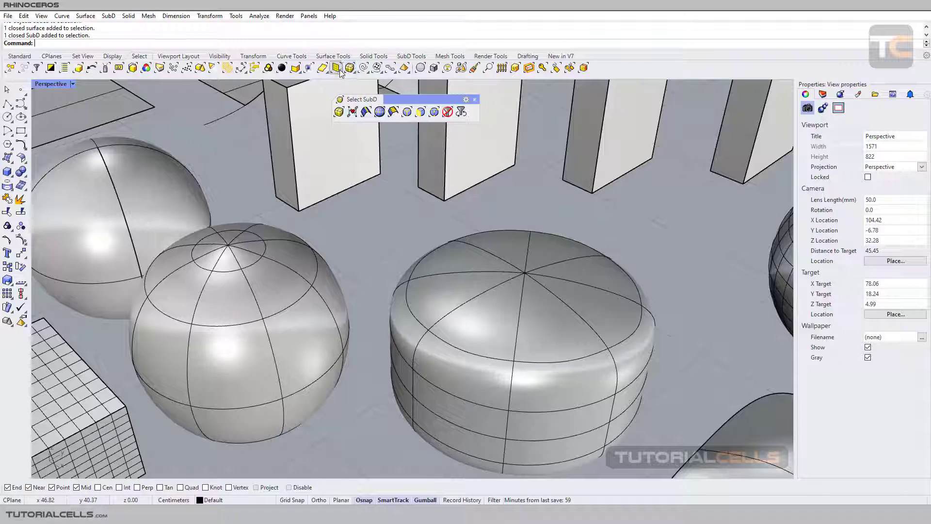
pyautogui.keyDown('shift'); pyautogui.moveTo(510, 248); pyautogui.dragTo(482, 170, button='right'); pyautogui.keyUp('shift')
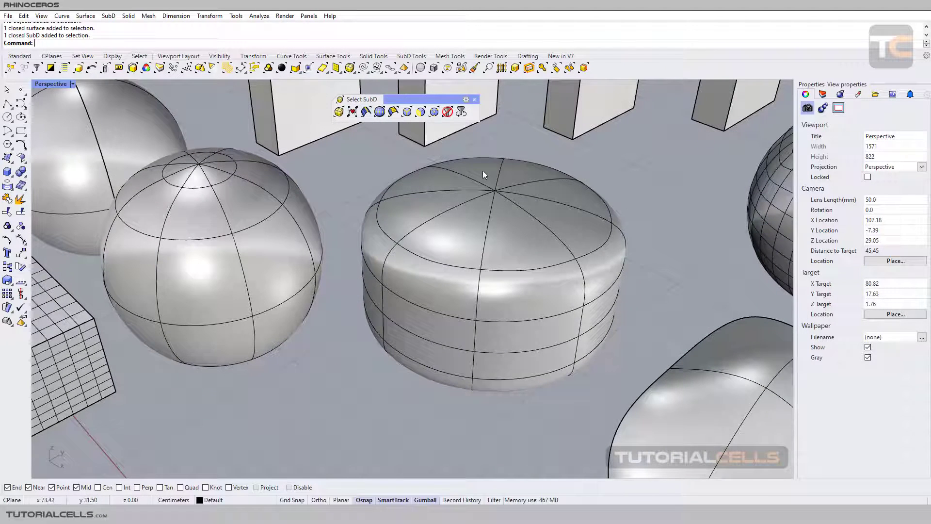
pyautogui.click(366, 115)
pyautogui.click(467, 270)
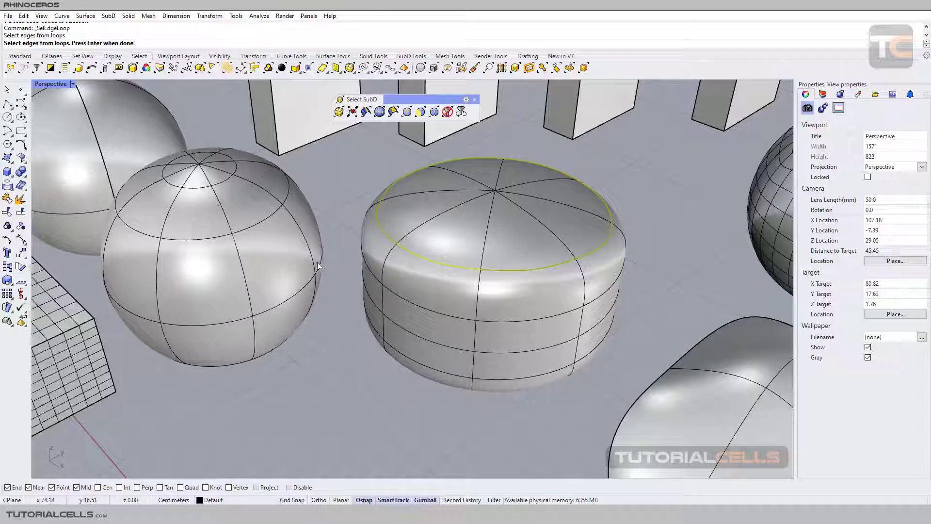
pyautogui.click(297, 295)
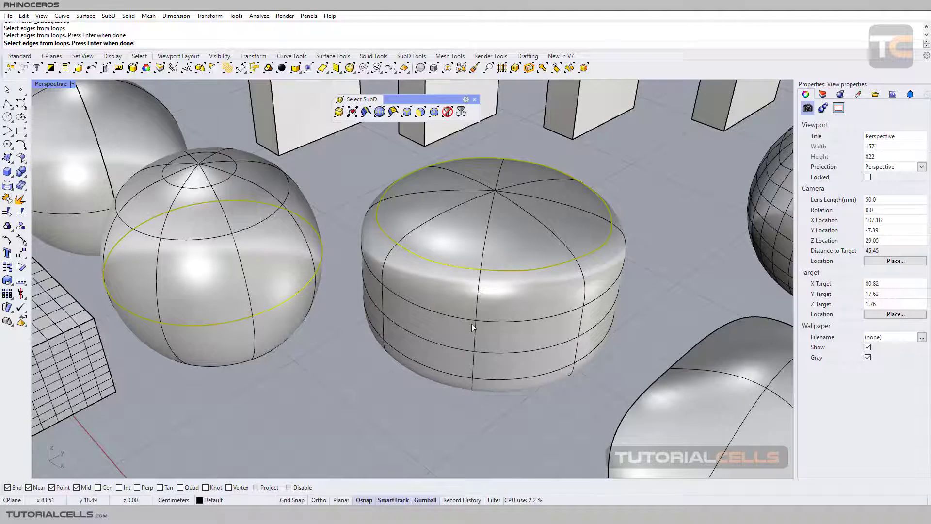
pyautogui.scroll(-5, 477, 326)
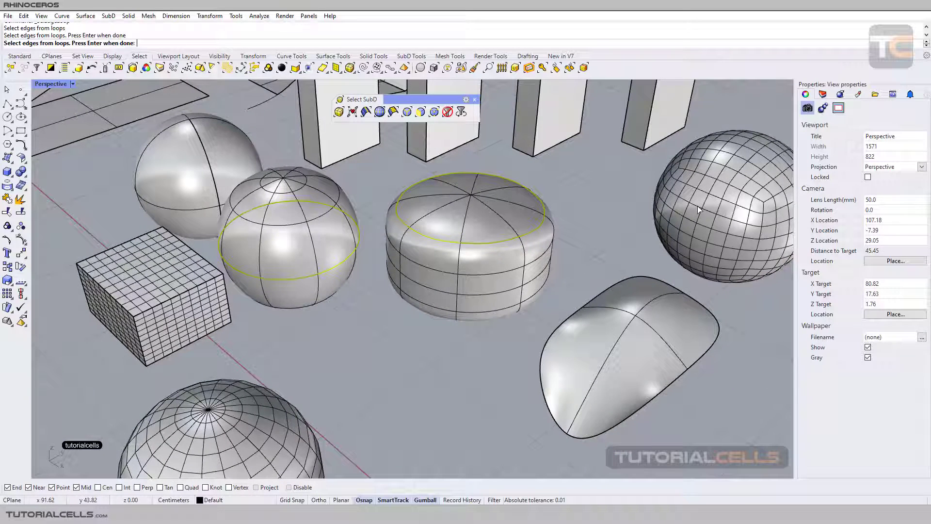
pyautogui.click(698, 209)
pyautogui.press('Return')
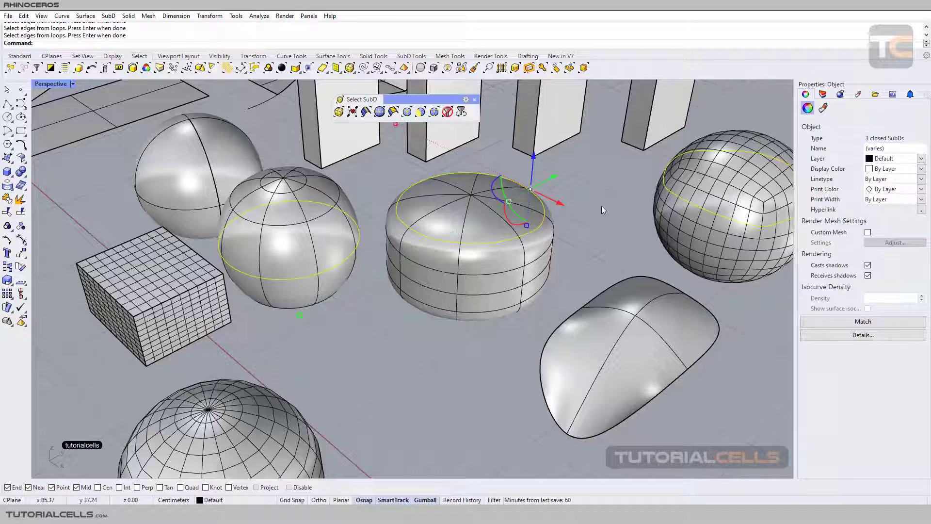
pyautogui.click(601, 206)
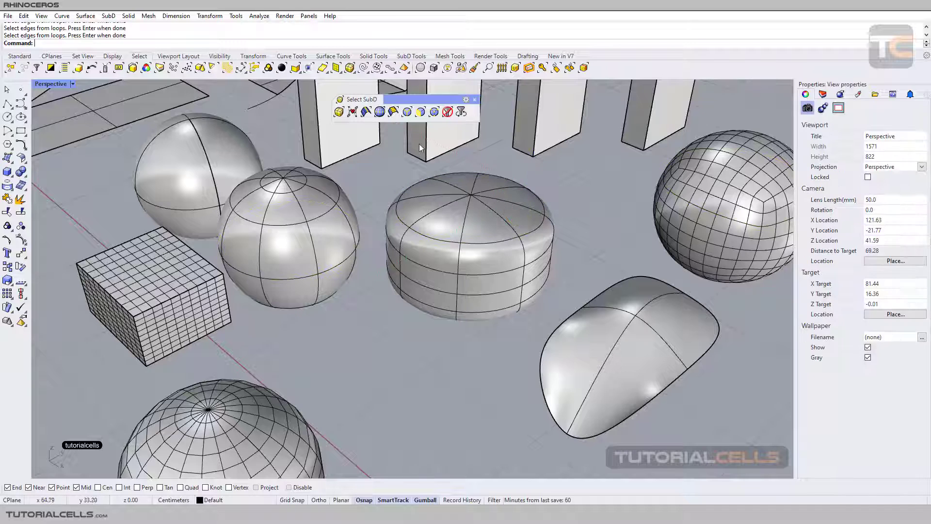
# Select edge rings on the SubD sphere, the SubD cylinder and the densely gridded sphere, and clear the selection
pyautogui.click(380, 112)
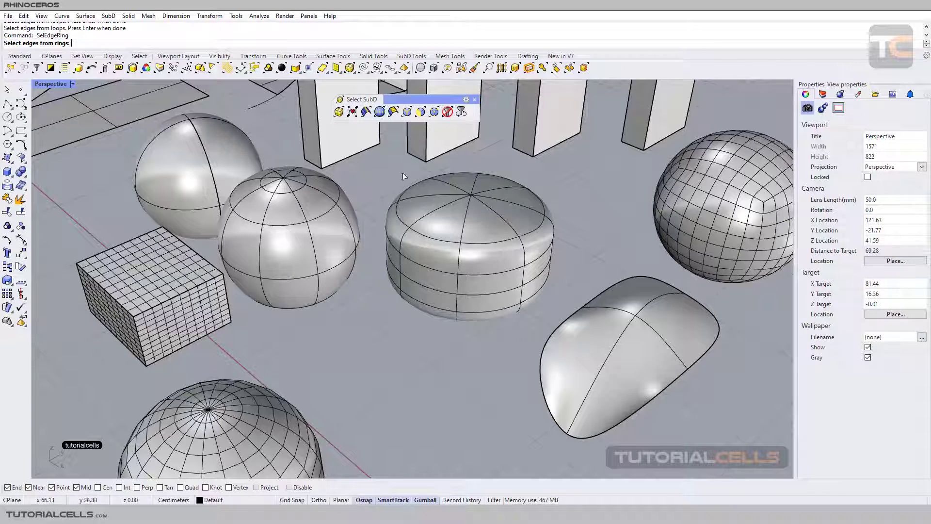
pyautogui.click(332, 272)
pyautogui.click(414, 263)
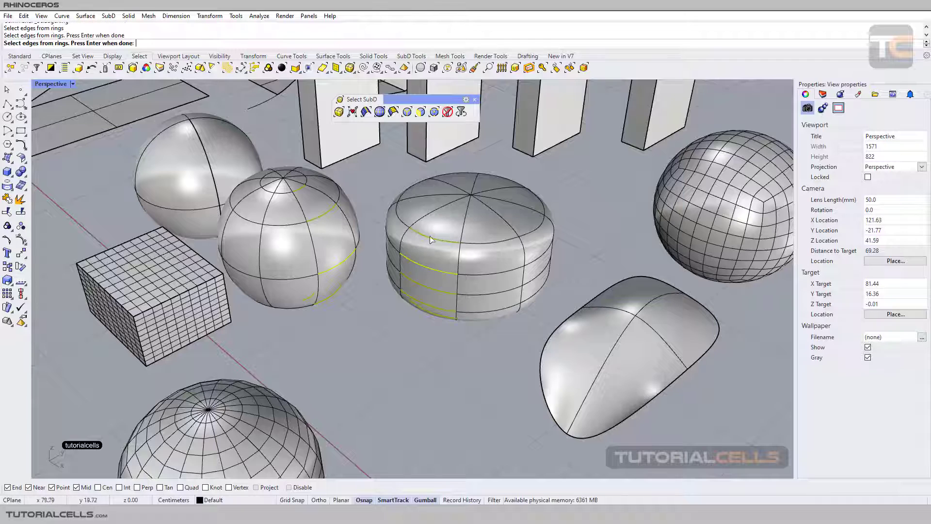
pyautogui.click(706, 229)
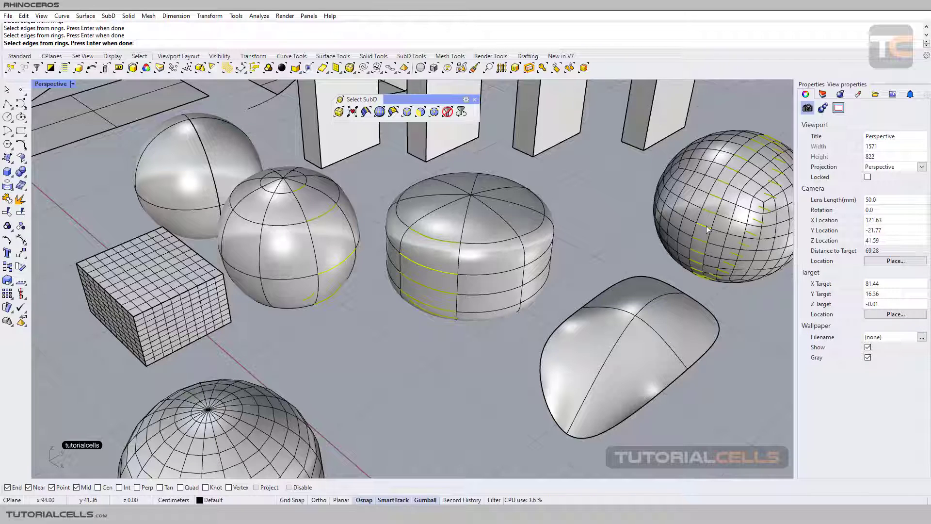
pyautogui.press('Return')
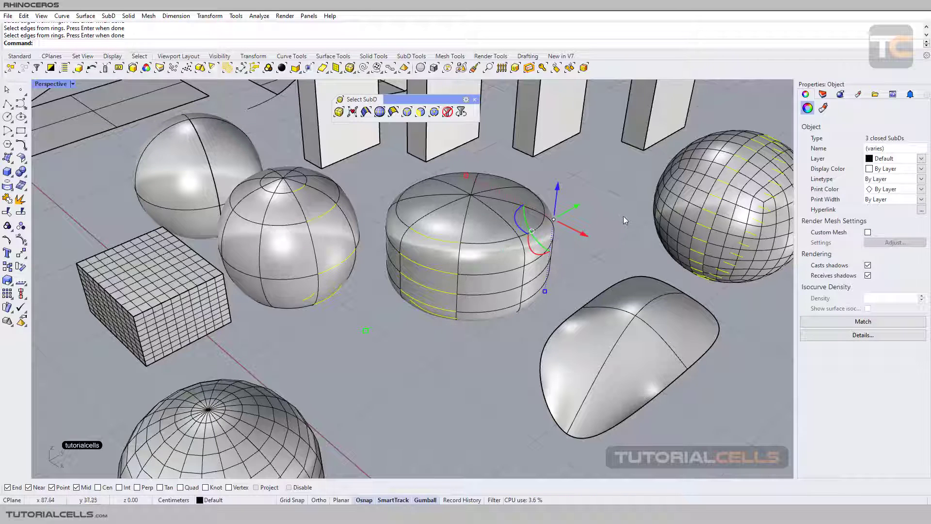
pyautogui.click(624, 216)
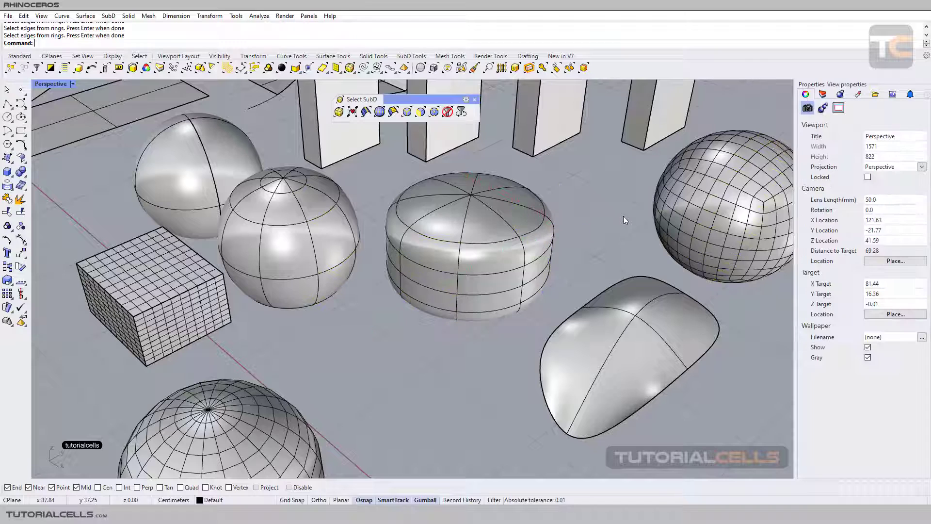
# Select the face loop around the SubD cylinder's upper band, raise it slightly along the vertical axis and deselect it
pyautogui.click(394, 117)
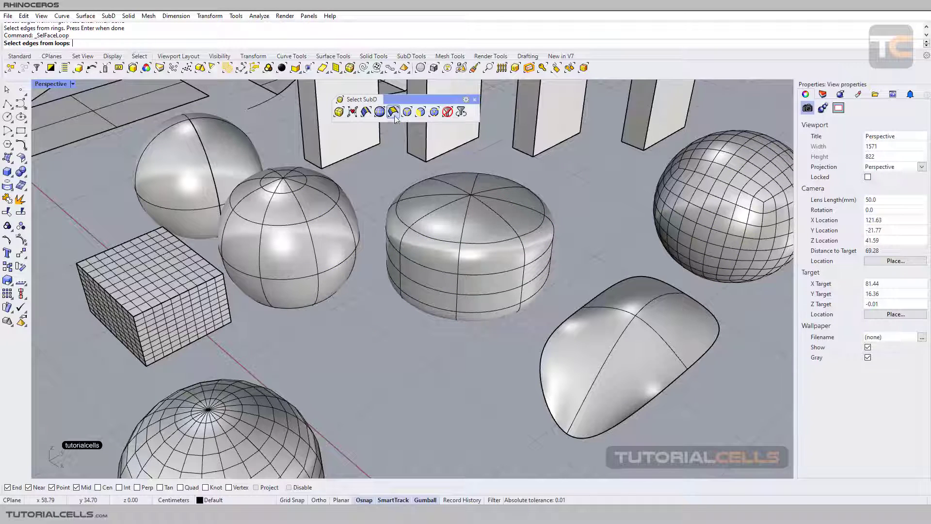
pyautogui.click(460, 255)
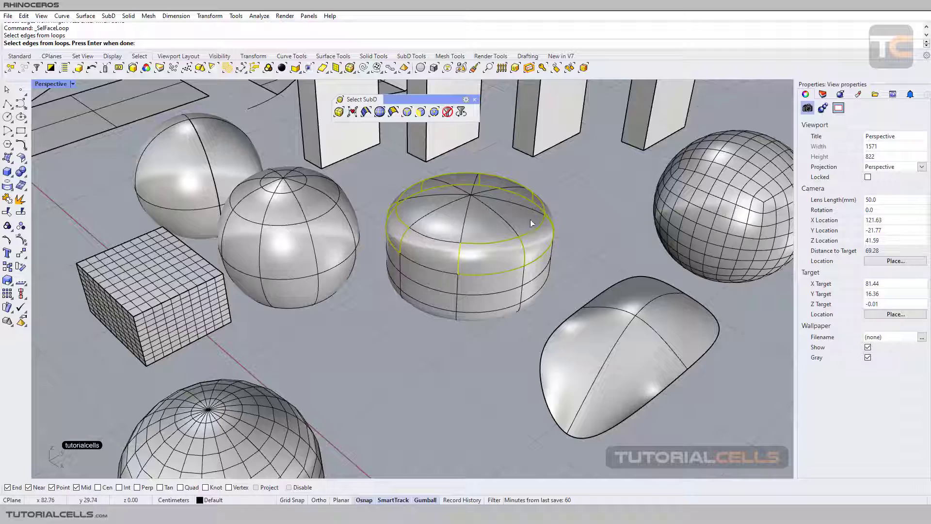
pyautogui.press('Return')
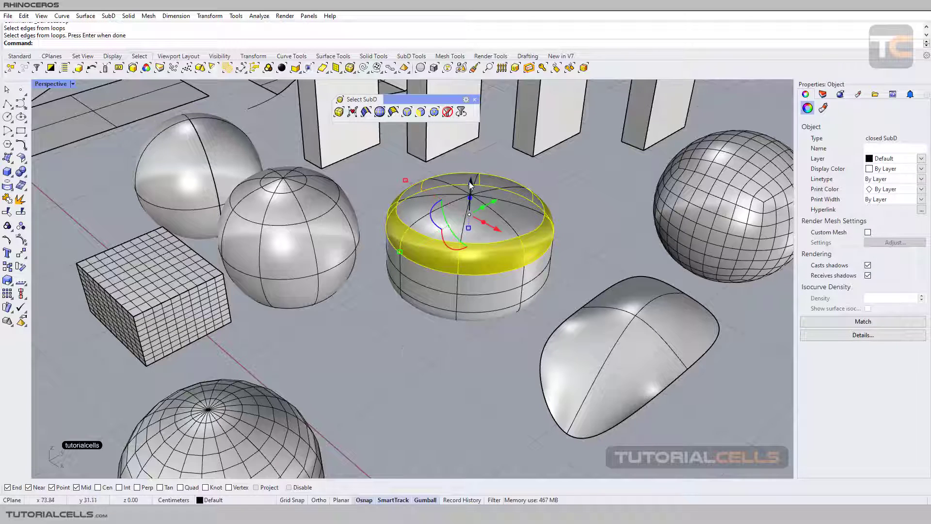
pyautogui.moveTo(471, 185); pyautogui.dragTo(474, 164)
pyautogui.click(588, 237)
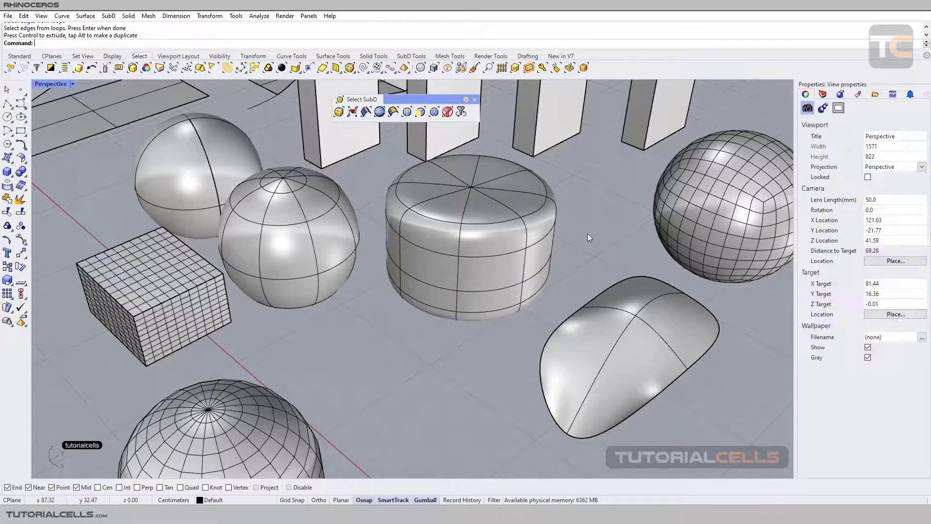
# Restrict the selection filter to edges and pick individual edges on the SubD cylinder, the upright boxes and the densely gridded SubD sphere
pyautogui.moveTo(511, 232); pyautogui.dragTo(492, 203, button='right')
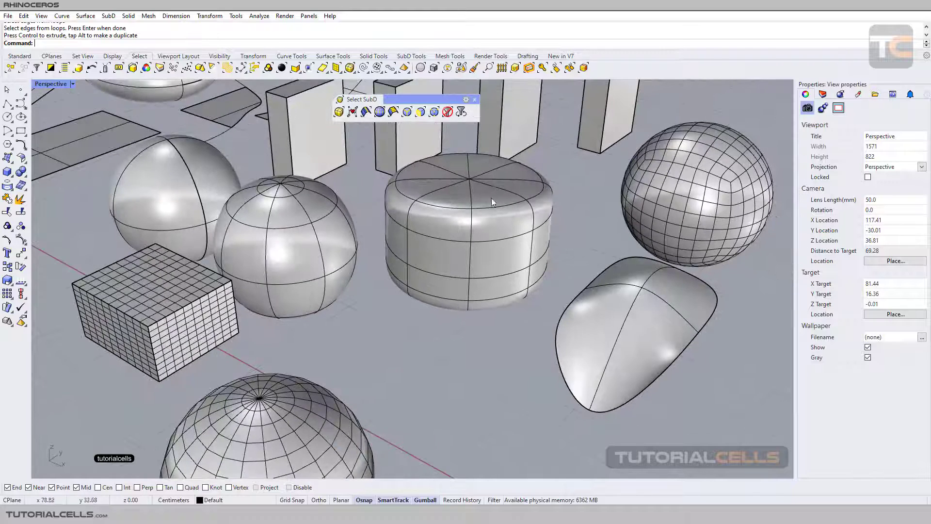
pyautogui.click(408, 115)
pyautogui.moveTo(208, 356); pyautogui.dragTo(220, 333)
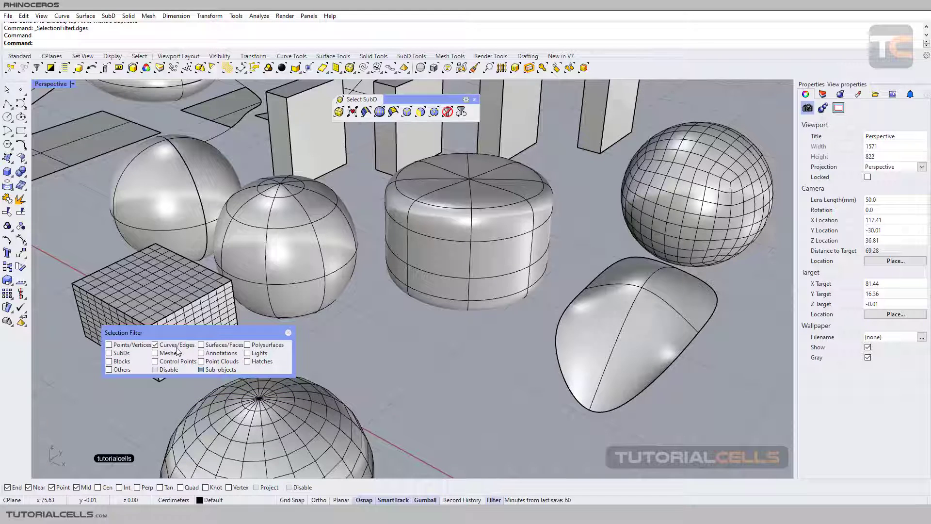
pyautogui.click(467, 243)
pyautogui.click(449, 238)
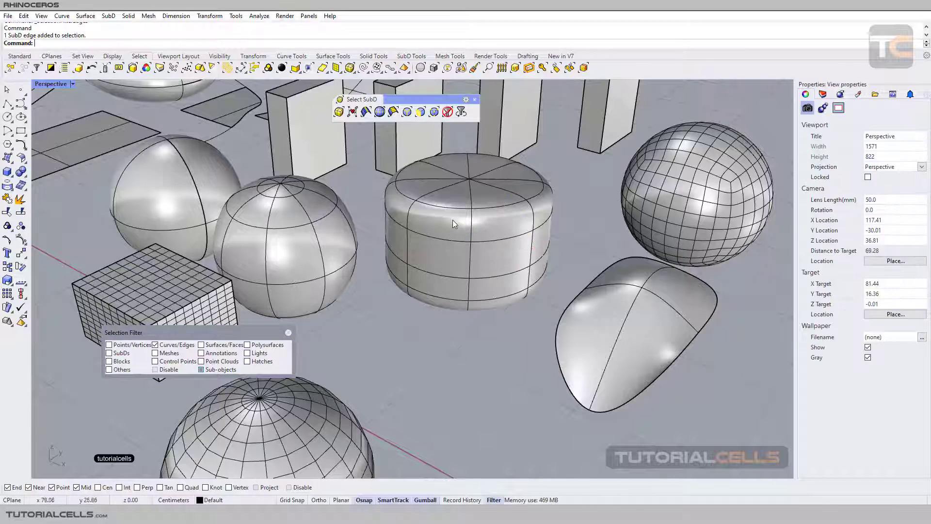
pyautogui.click(457, 209)
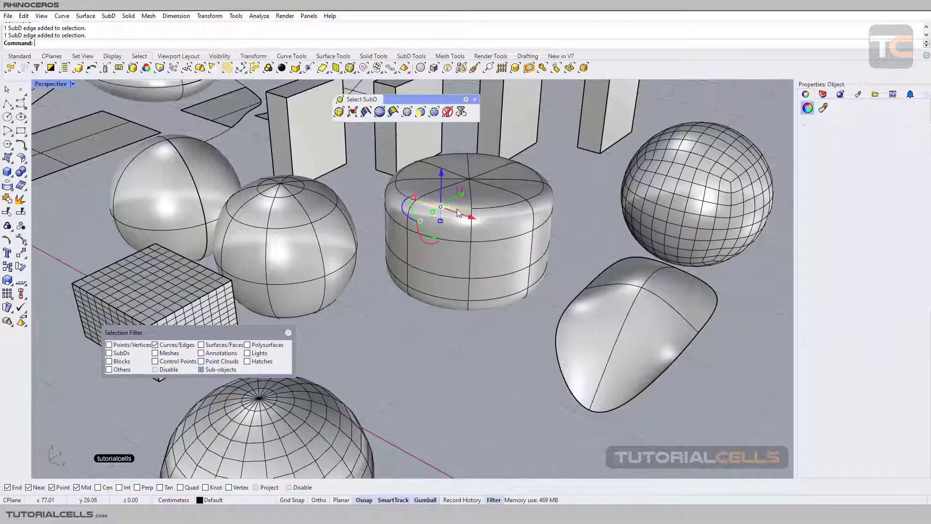
pyautogui.click(499, 144)
pyautogui.click(586, 150)
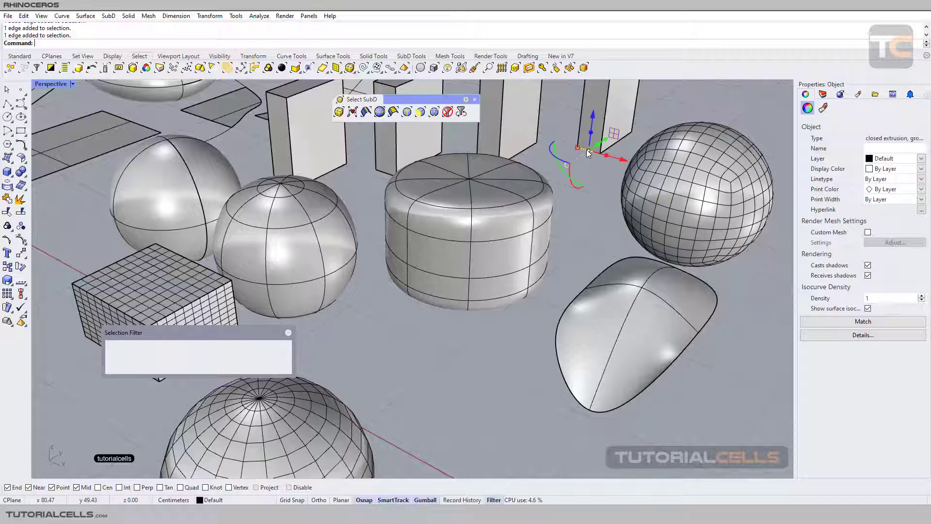
pyautogui.click(652, 205)
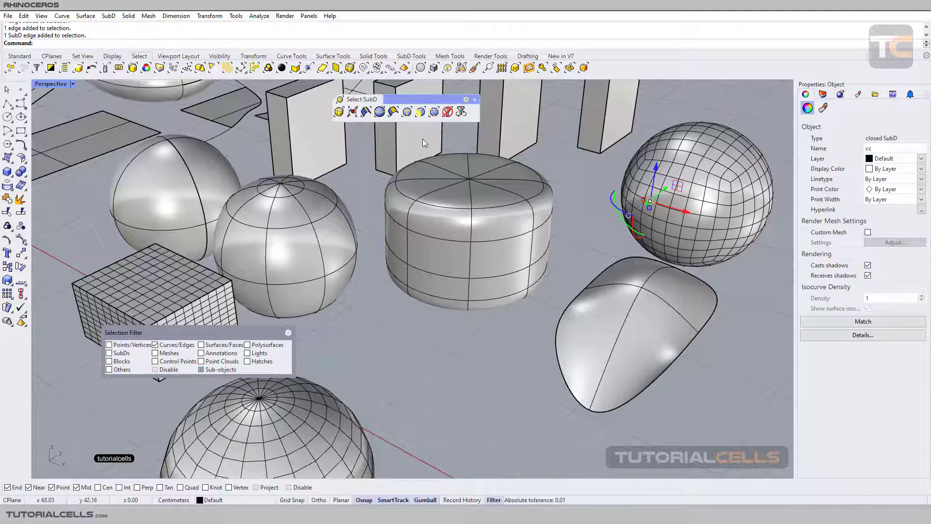
# Pick individual edges of the flat open mesh with the edge filter active, and clear the selection
pyautogui.scroll(-3, 429, 260)
pyautogui.moveTo(429, 260); pyautogui.dragTo(381, 353, button='right')
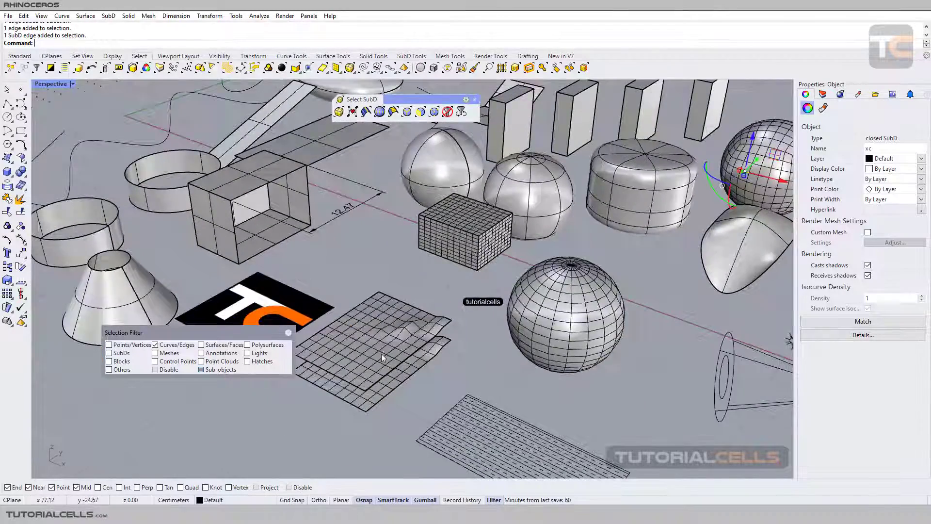
pyautogui.scroll(2, 381, 353)
pyautogui.click(373, 346)
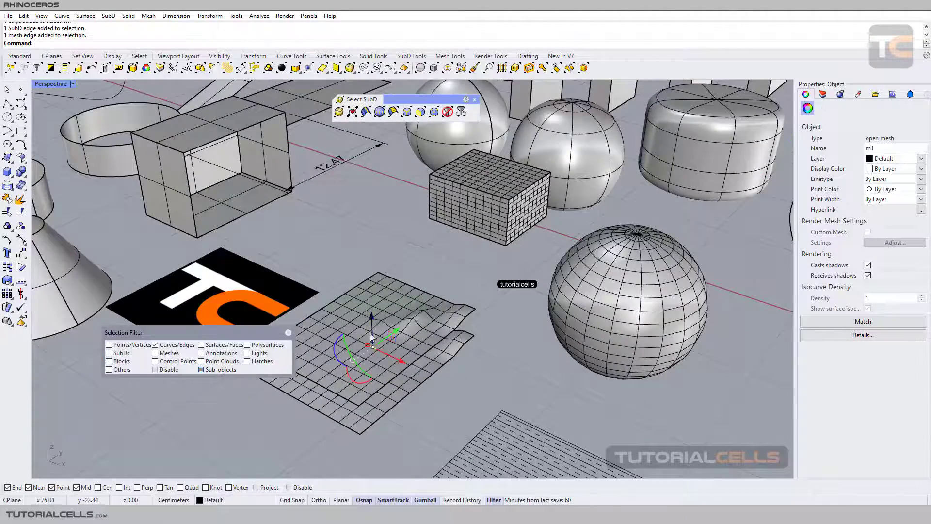
pyautogui.scroll(3, 371, 334)
pyautogui.click(362, 299)
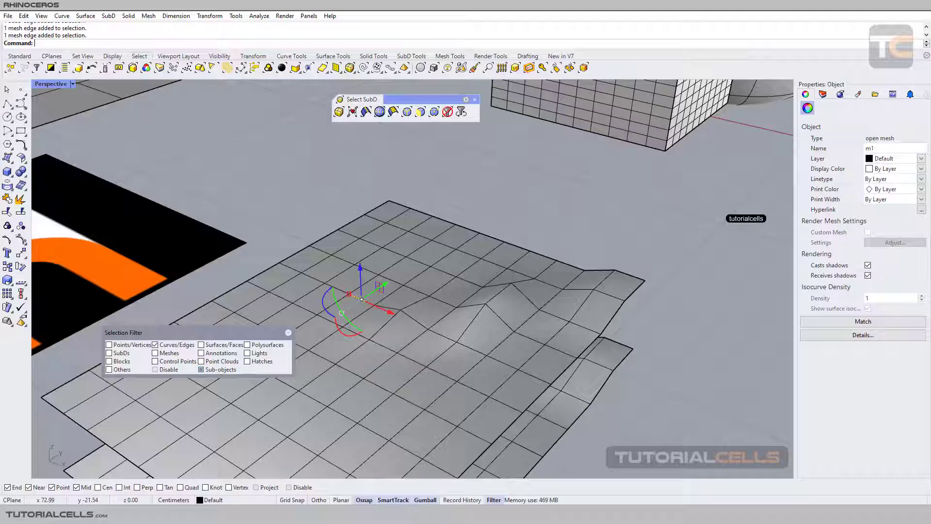
pyautogui.scroll(-4, 394, 281)
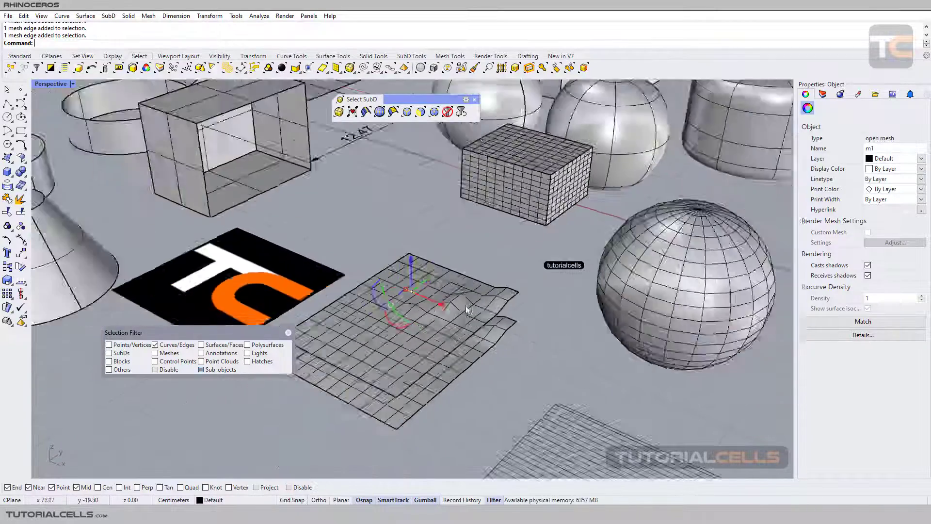
pyautogui.scroll(-3, 466, 309)
pyautogui.moveTo(467, 309); pyautogui.dragTo(512, 266, button='right')
pyautogui.scroll(5, 513, 265)
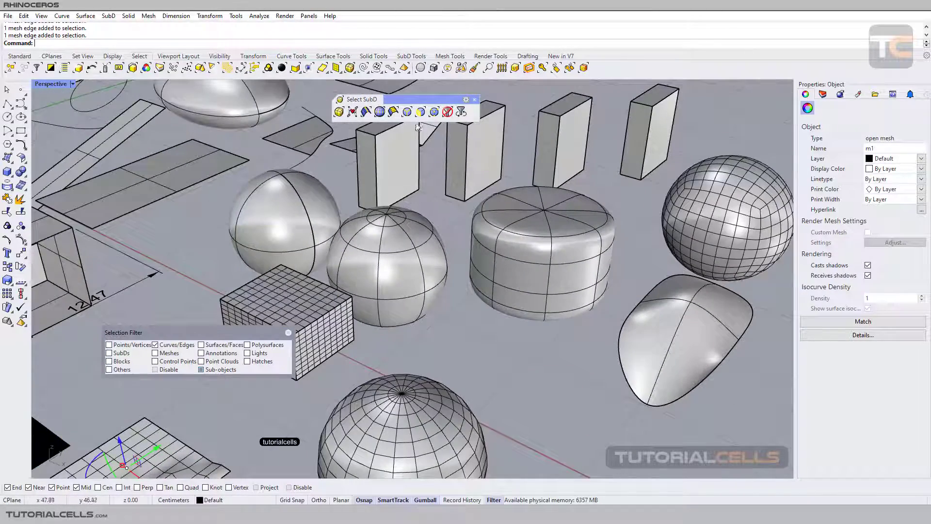
pyautogui.scroll(3, 527, 266)
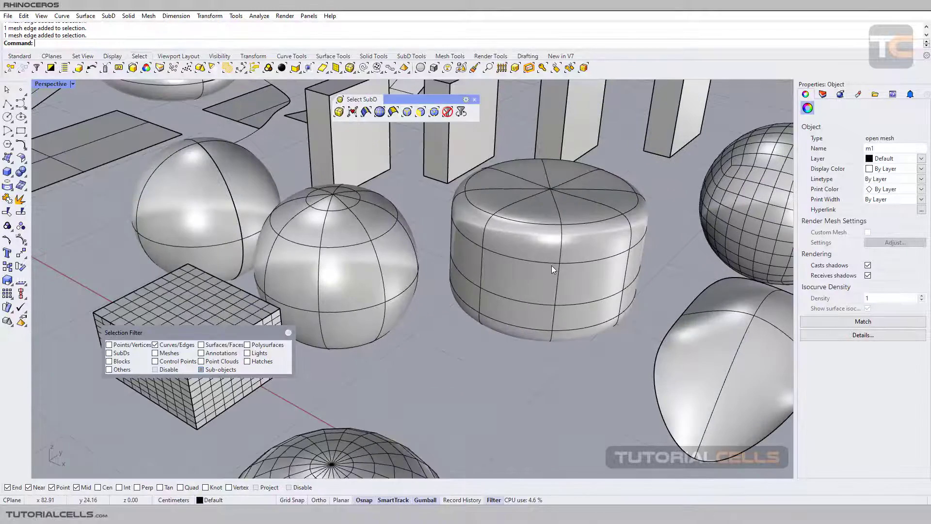
pyautogui.scroll(3, 530, 270)
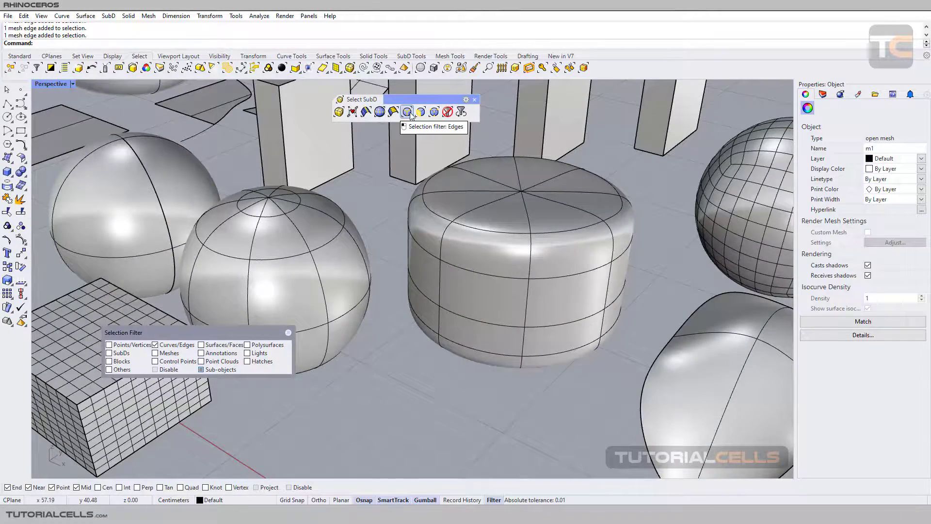
pyautogui.scroll(-10, 415, 148)
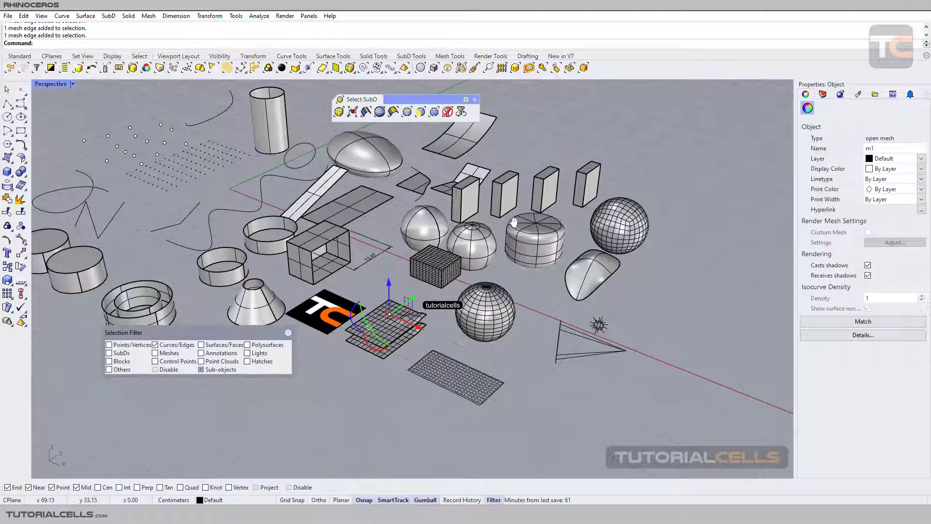
pyautogui.press('Escape')
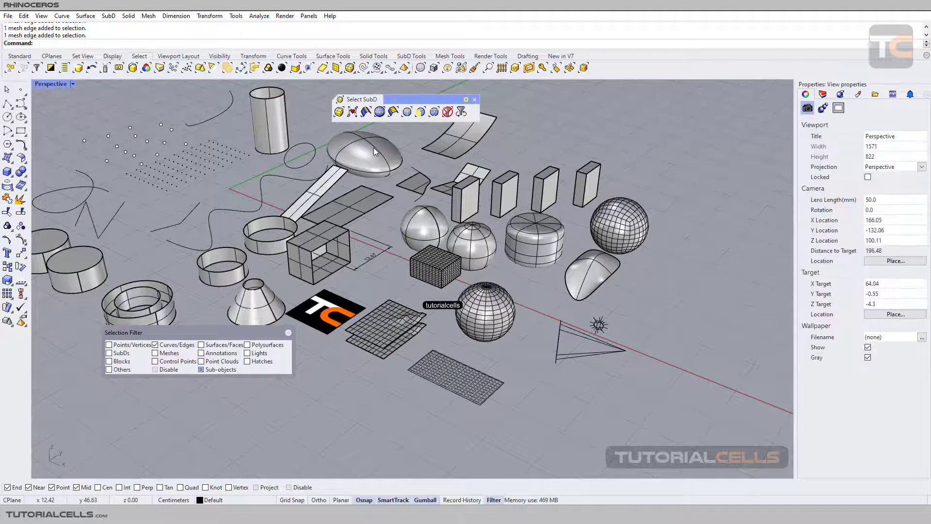
# Reapply the edge selection filter and select one vertical edge on the SubD sphere
pyautogui.scroll(3, 498, 170)
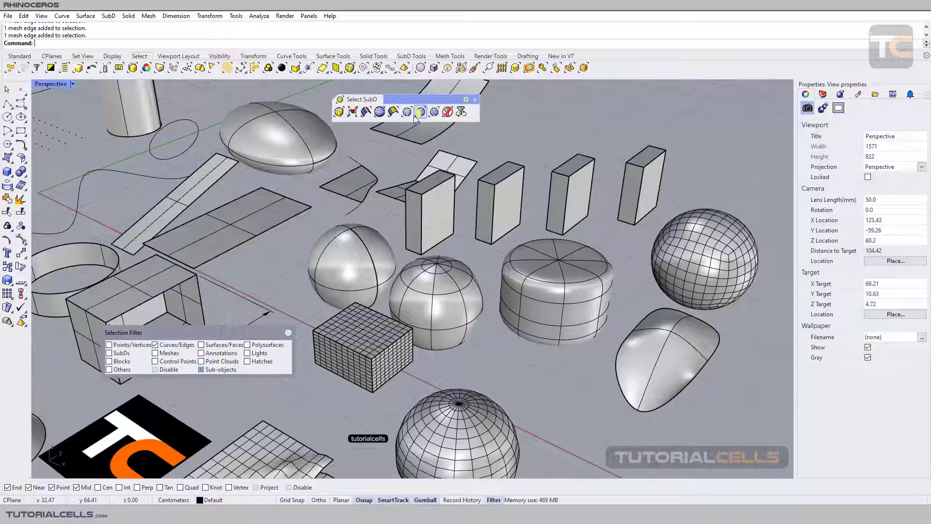
pyautogui.click(352, 111)
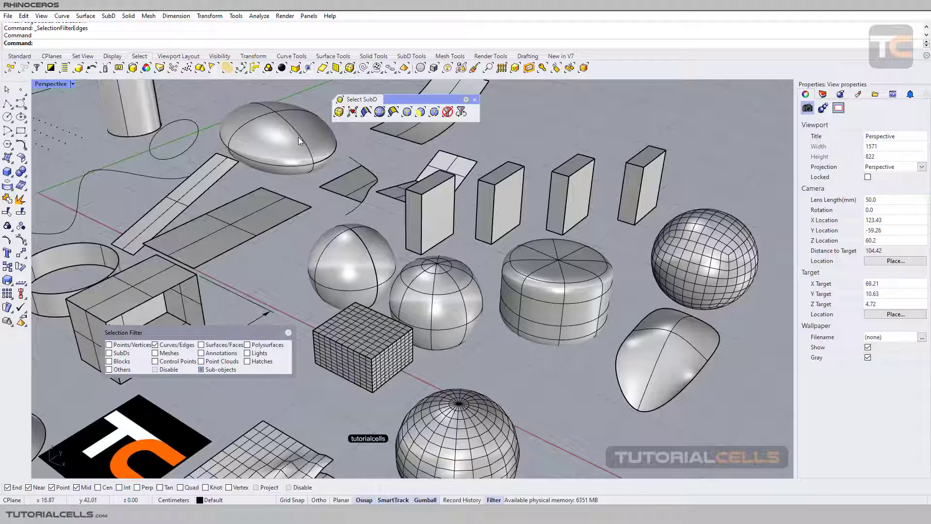
pyautogui.click(456, 290)
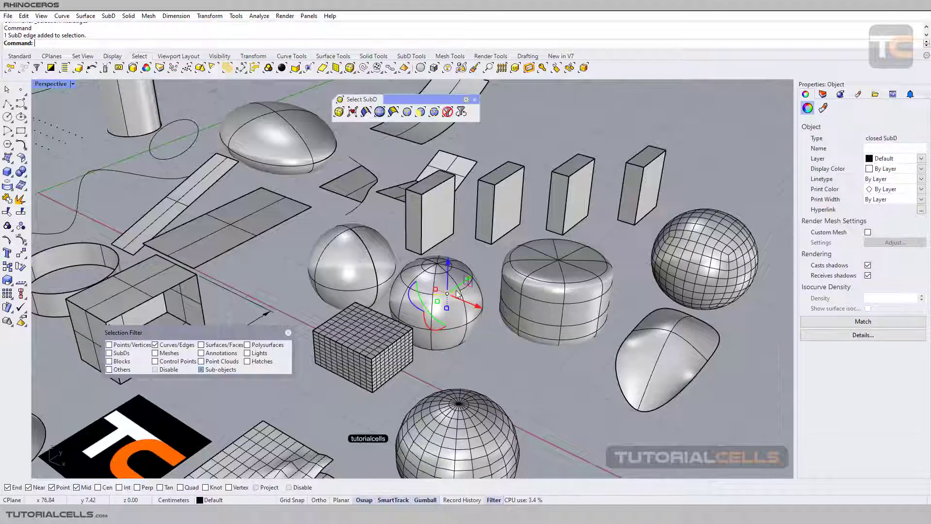
pyautogui.scroll(2, 456, 233)
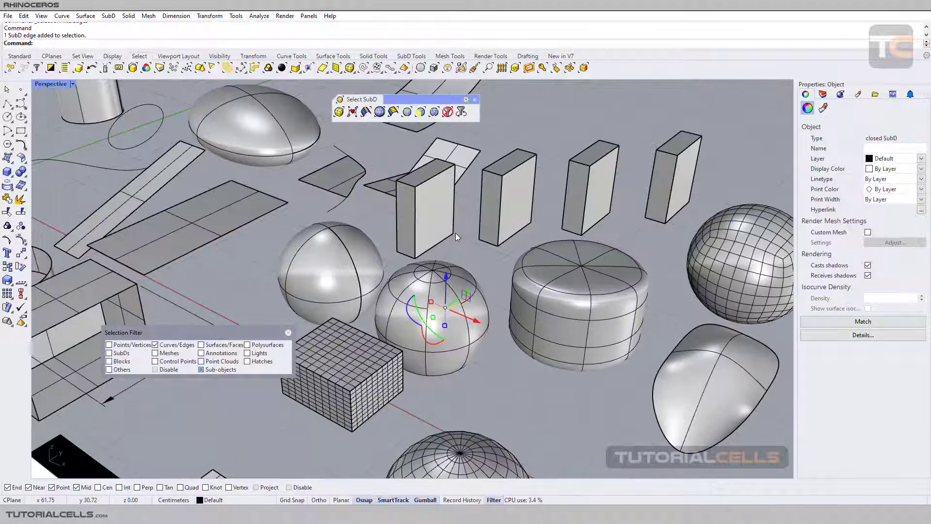
# Select the seam edge of the plain closed-surface sphere with the edge filter active
pyautogui.click(349, 251)
pyautogui.scroll(2, 349, 254)
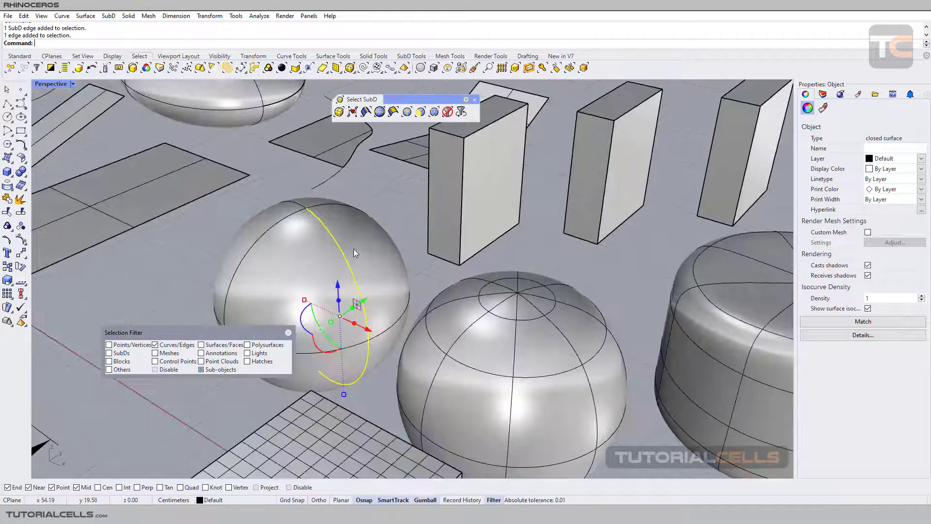
pyautogui.scroll(-2, 388, 253)
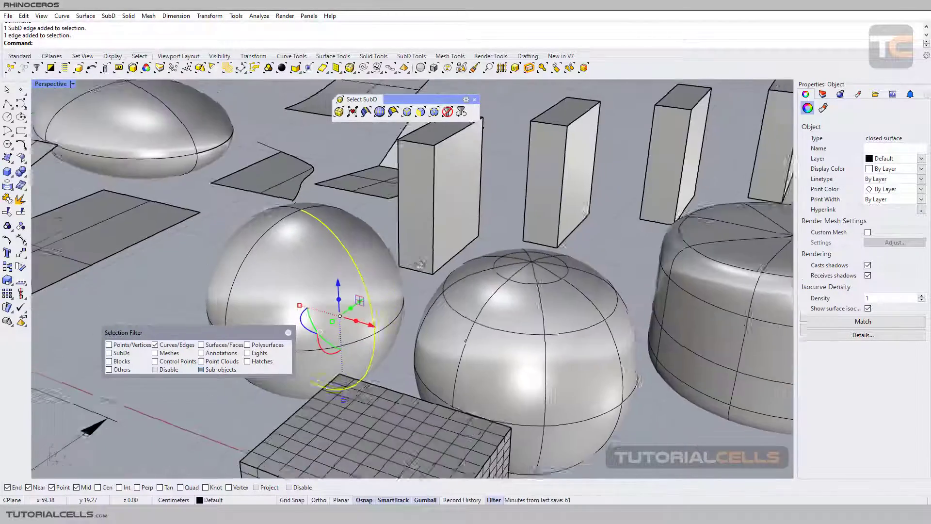
pyautogui.scroll(2, 403, 257)
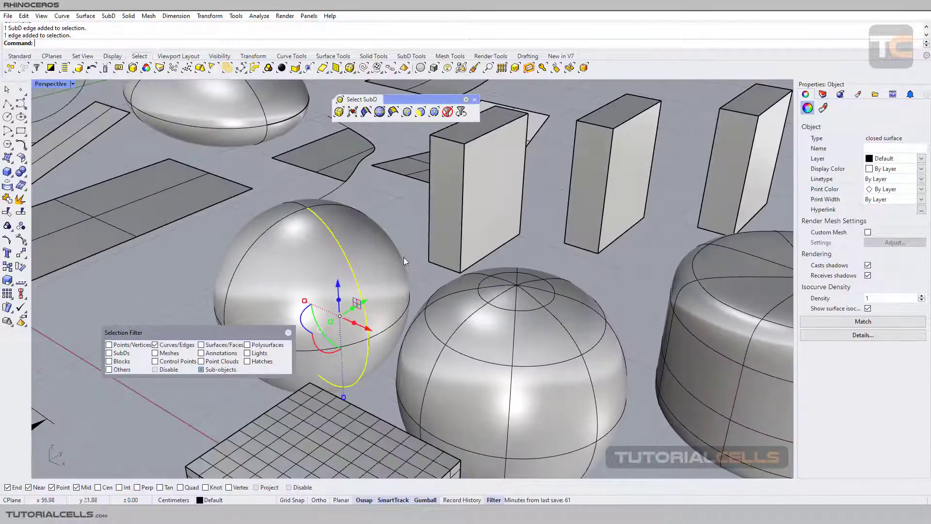
# Restrict the selection filter to faces and pick the plain sphere and individual faces on the SubD sphere and SubD cylinder
pyautogui.click(421, 114)
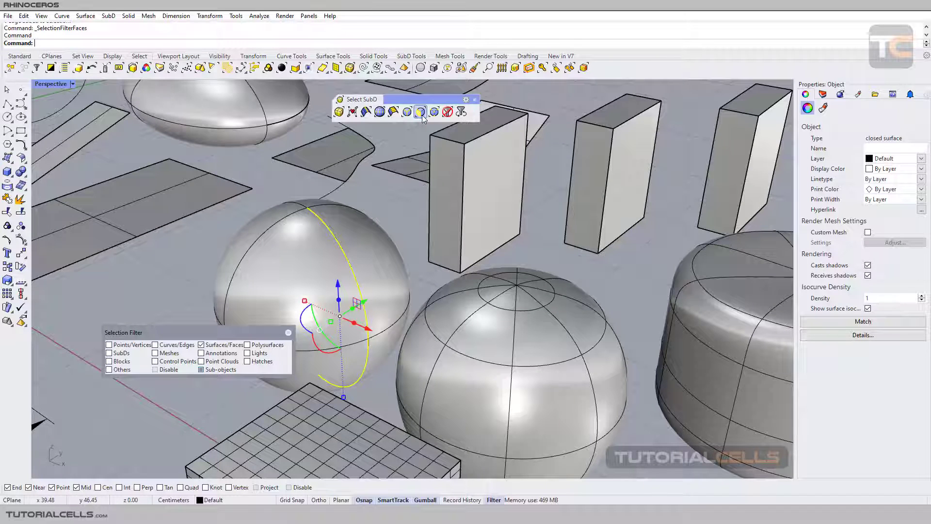
pyautogui.click(536, 343)
pyautogui.click(381, 275)
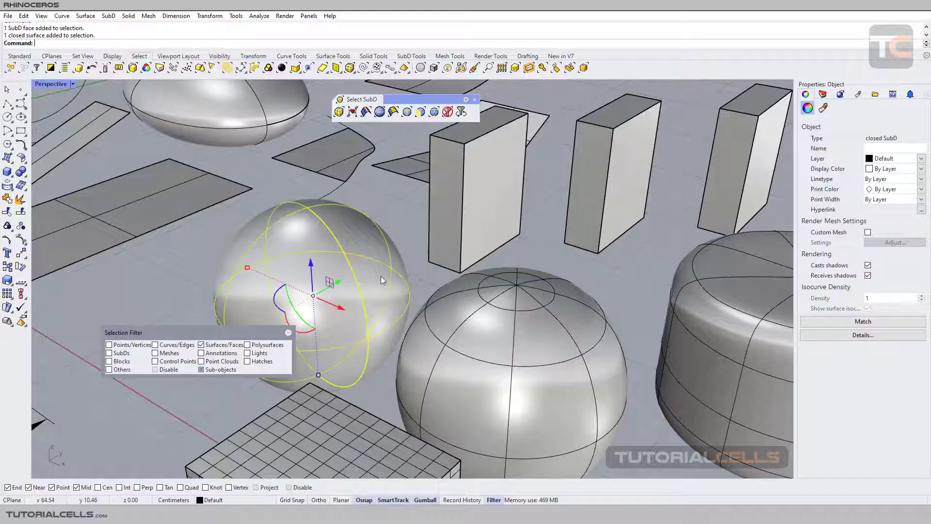
pyautogui.click(529, 332)
pyautogui.keyDown('shift'); pyautogui.moveTo(636, 345); pyautogui.dragTo(494, 307, button='right'); pyautogui.keyUp('shift')
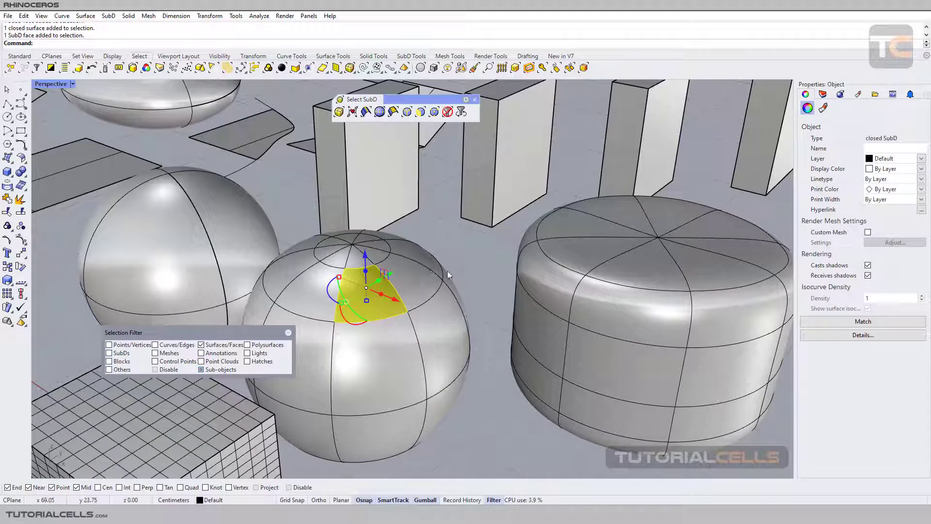
pyautogui.click(599, 280)
# Pick single faces on the gridded mesh box, the SubD cylinder's side and the mesh sphere
pyautogui.scroll(-4, 606, 361)
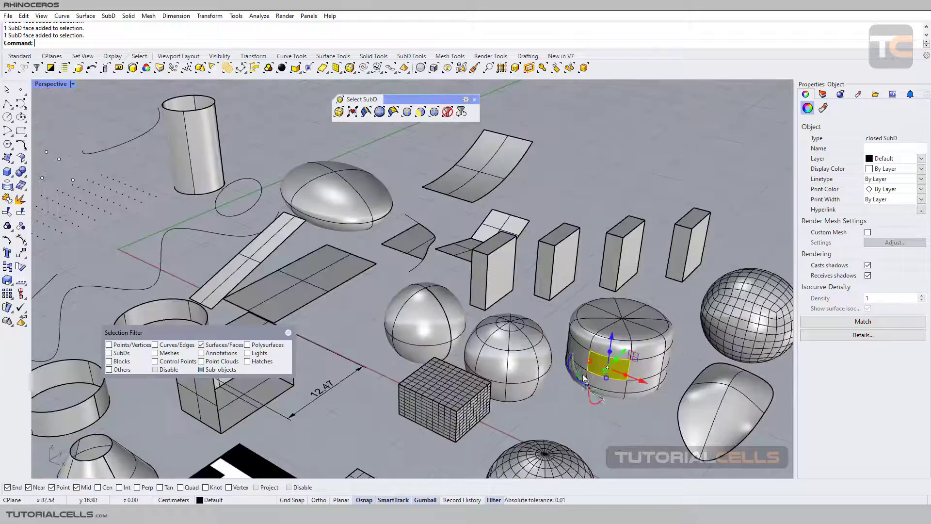
pyautogui.keyDown('shift'); pyautogui.moveTo(606, 362); pyautogui.dragTo(687, 266, button='right'); pyautogui.keyUp('shift')
pyautogui.scroll(4, 578, 273)
pyautogui.click(576, 273)
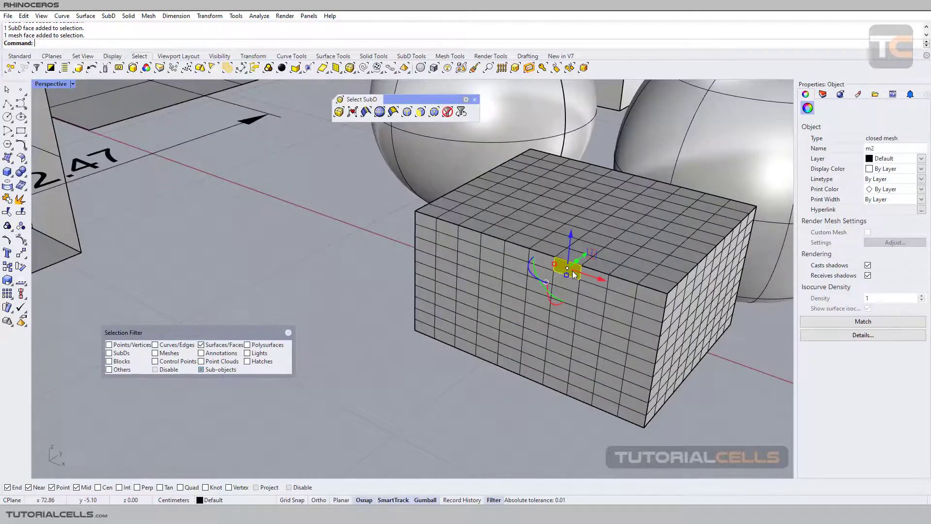
pyautogui.scroll(-4, 571, 275)
pyautogui.click(731, 225)
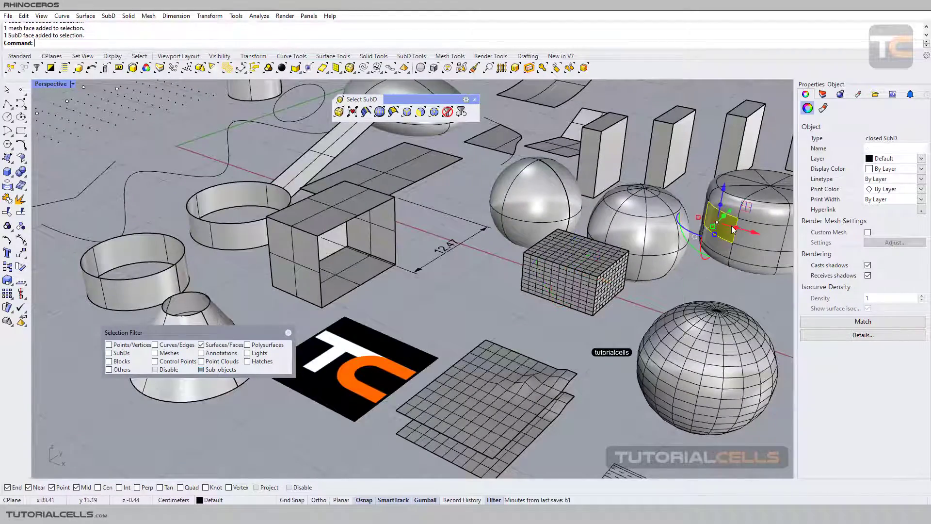
pyautogui.click(723, 348)
# Pick the top and end surfaces of the open box polysurface and the plain sphere's surface, and clear the selection
pyautogui.scroll(3, 723, 296)
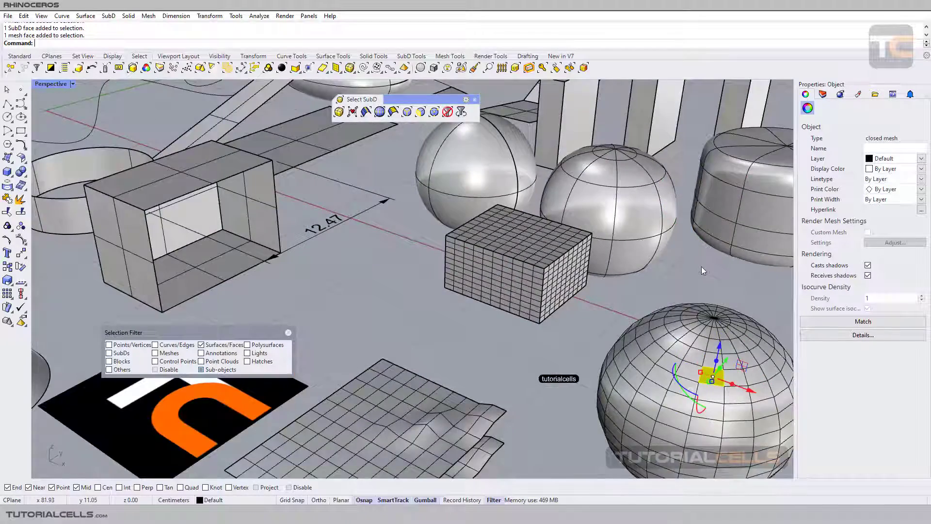
pyautogui.click(144, 233)
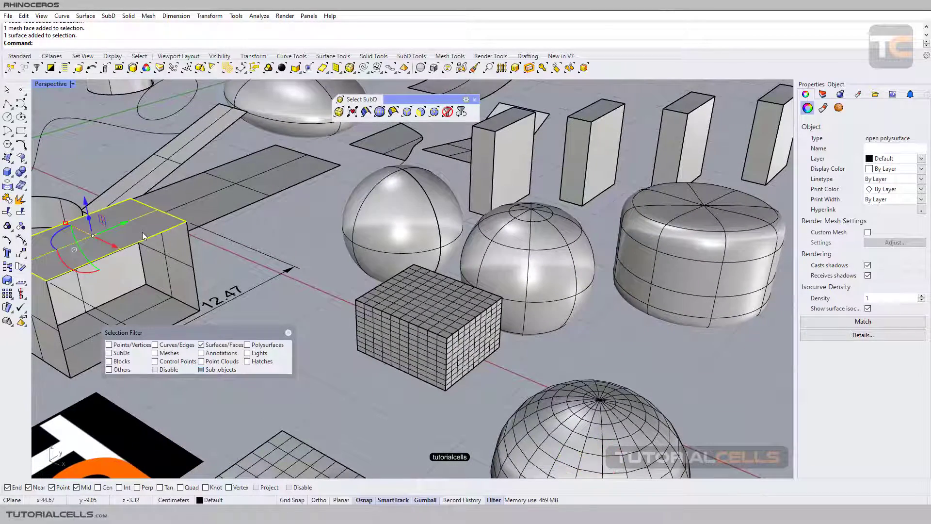
pyautogui.click(176, 243)
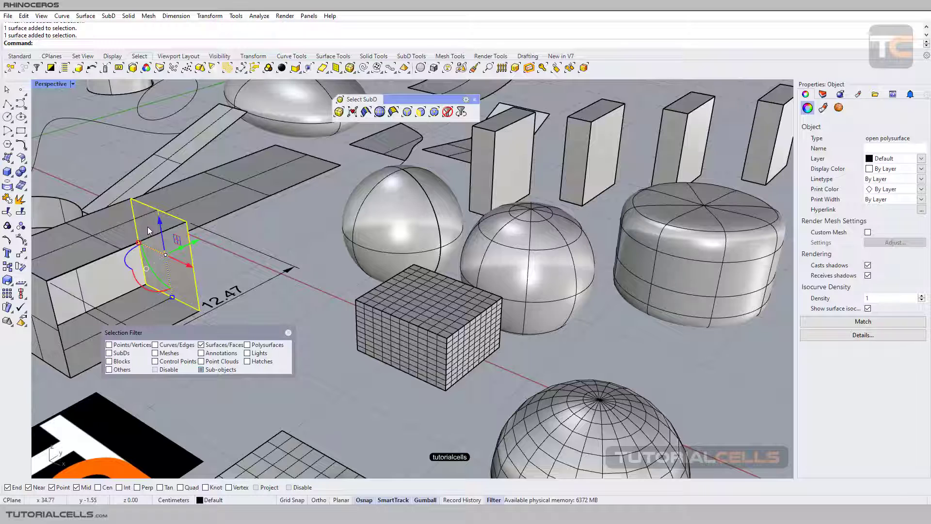
pyautogui.click(369, 214)
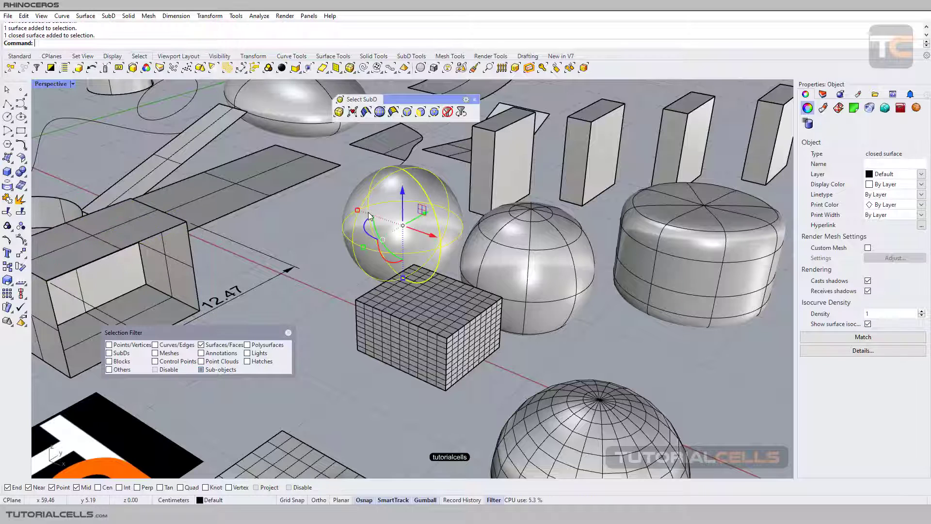
pyautogui.click(592, 309)
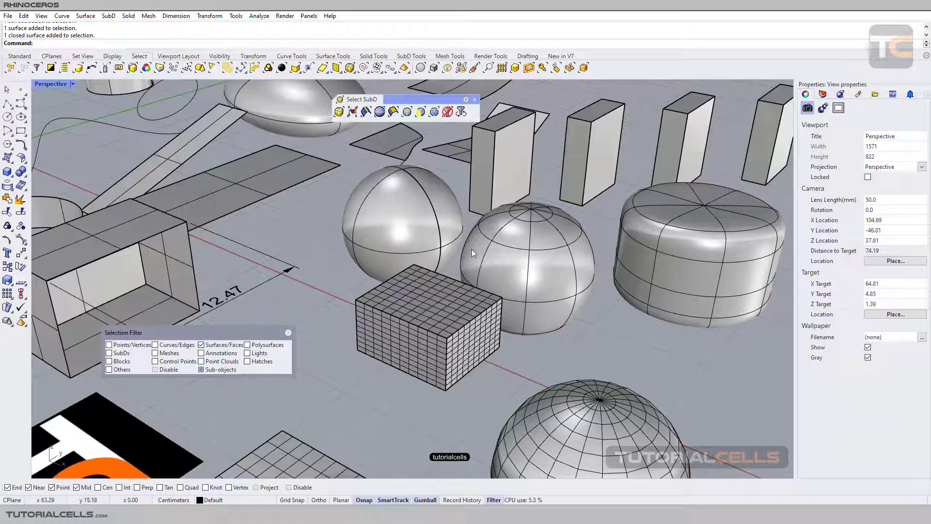
# Restrict the selection filter to vertices and pick vertices on the SubD sphere, mesh box, SubD cylinder and flat rectangular surface
pyautogui.scroll(5, 438, 215)
pyautogui.scroll(-3, 491, 237)
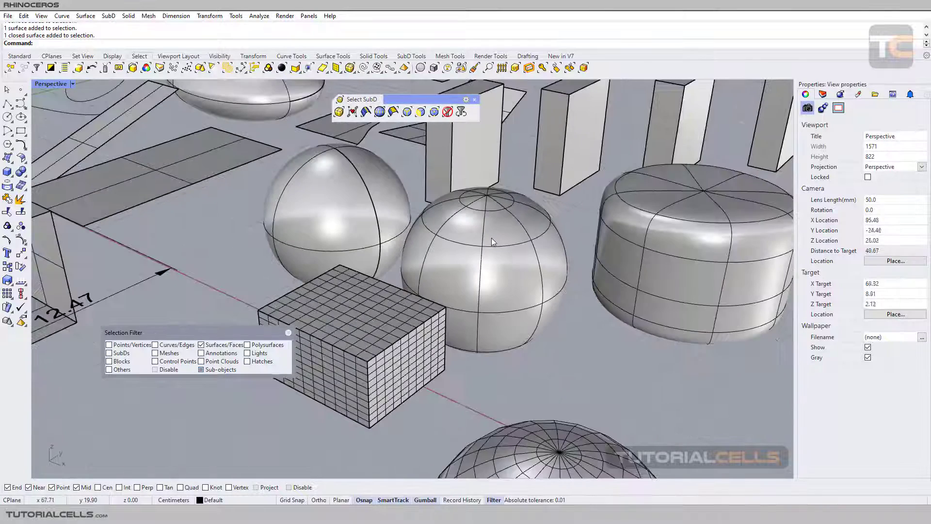
pyautogui.click(434, 112)
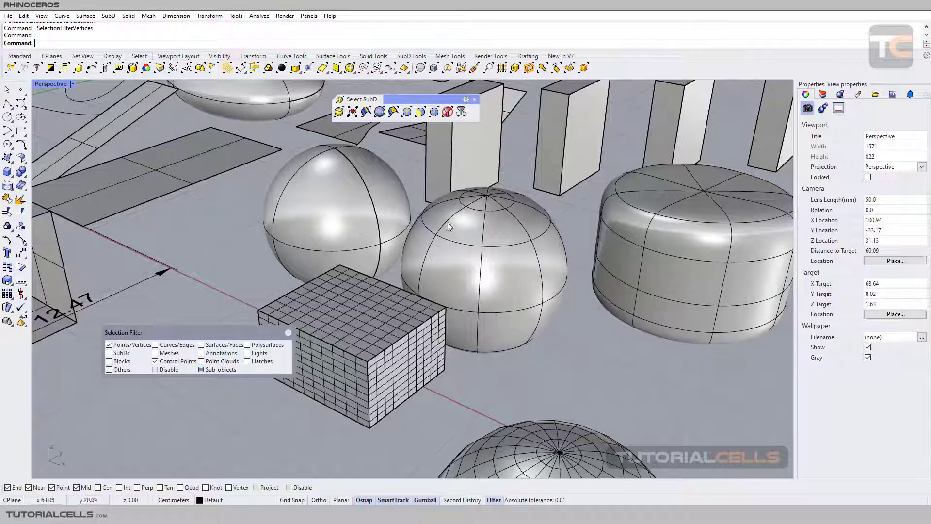
pyautogui.click(483, 247)
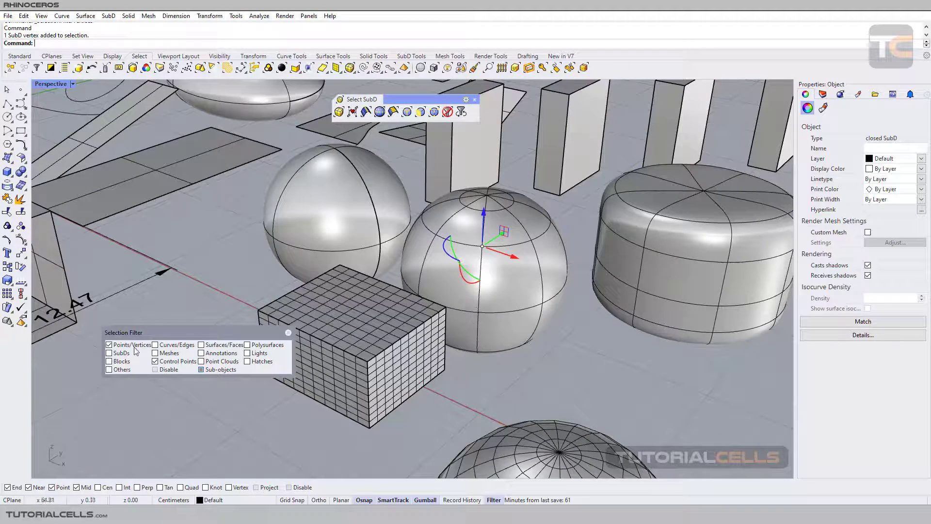
pyautogui.click(477, 313)
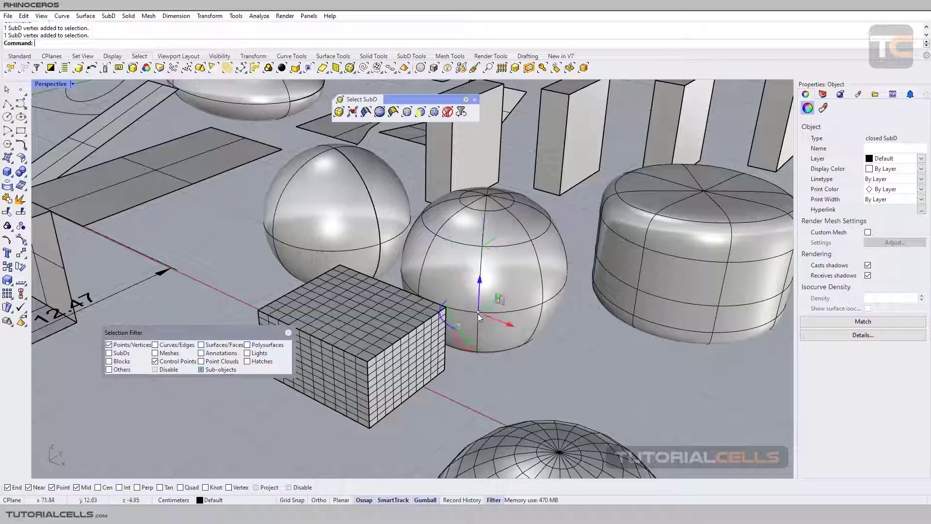
pyautogui.click(393, 318)
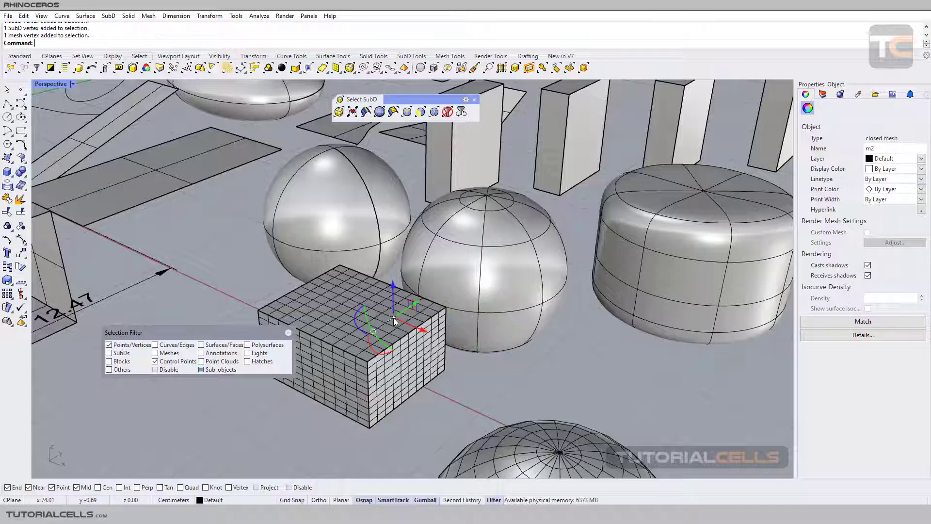
pyautogui.click(644, 248)
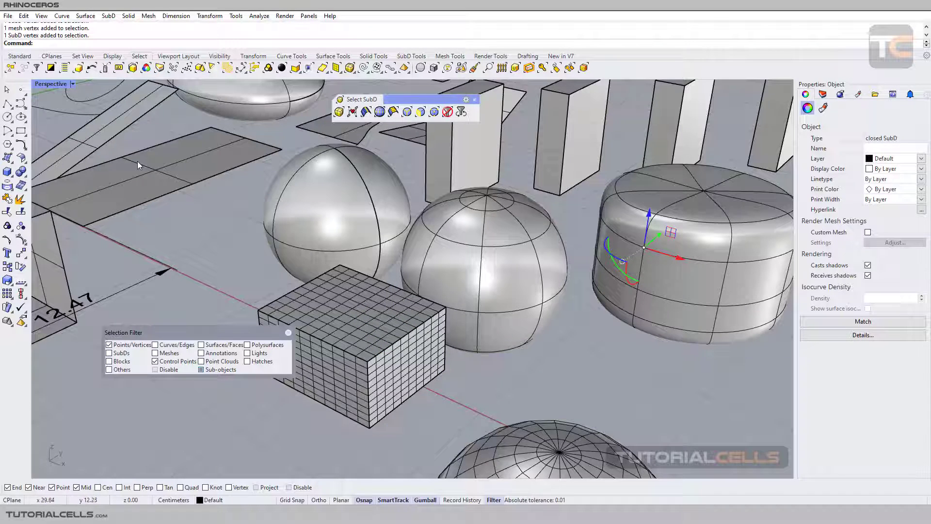
pyautogui.click(282, 149)
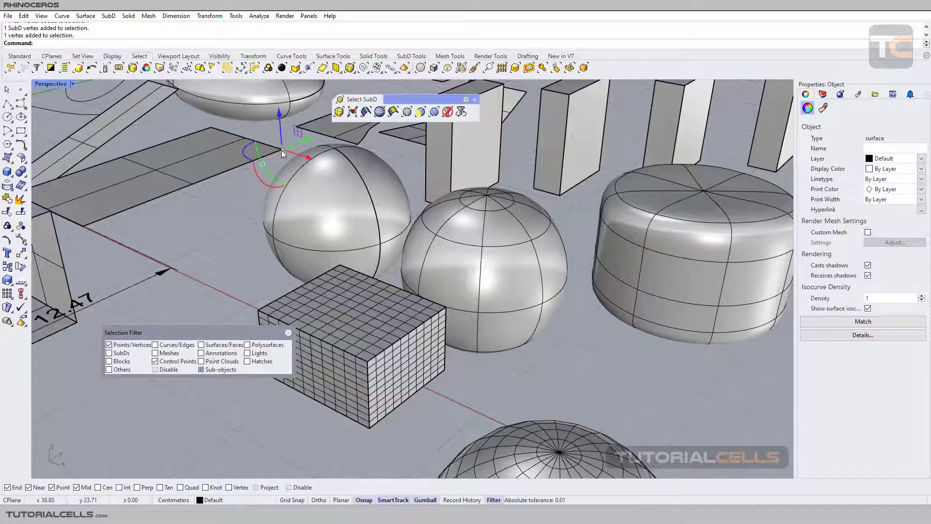
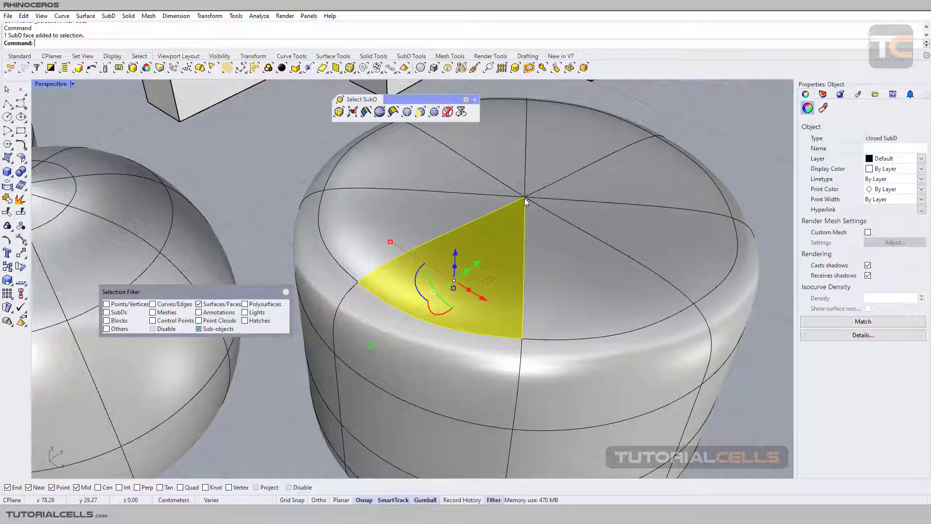
# Toggle the selected SubD cylinder cap face to its edges and its vertices, and deselect them with the vertex filter active
pyautogui.click(461, 112)
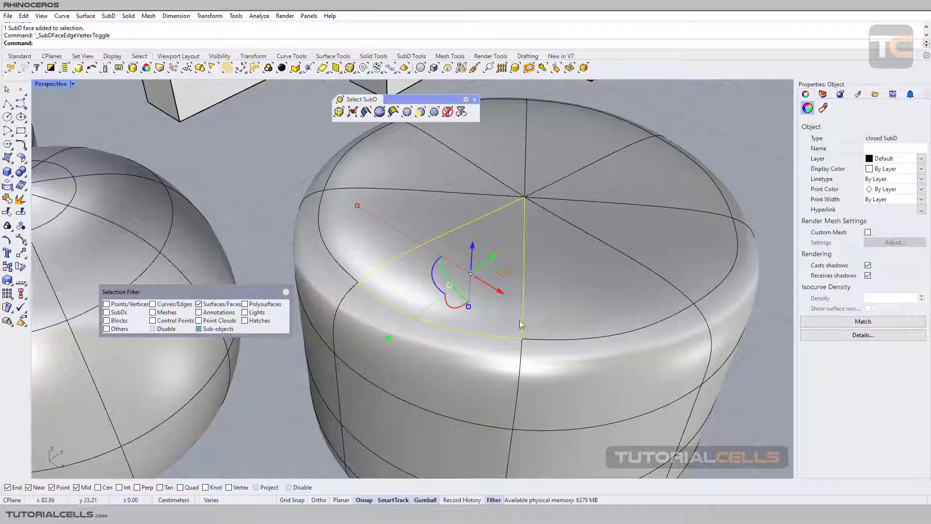
pyautogui.click(461, 112)
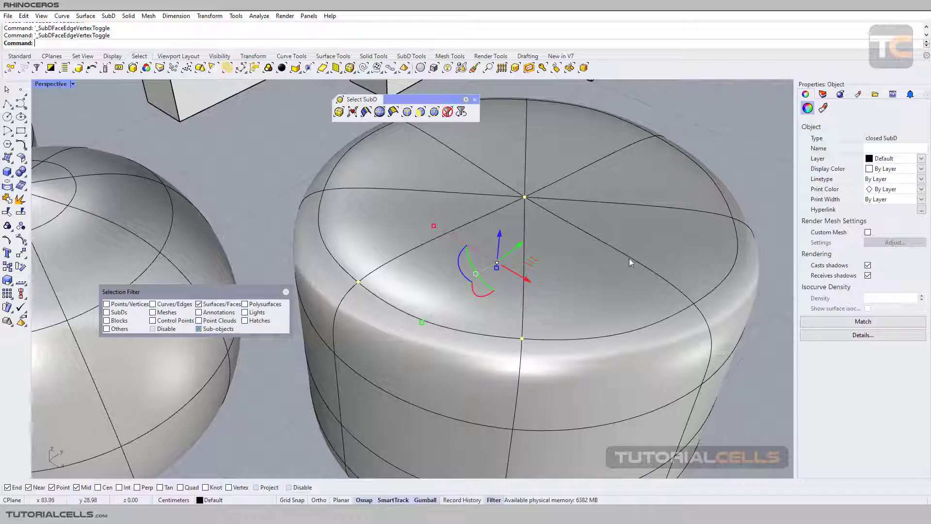
pyautogui.click(434, 113)
pyautogui.click(586, 234)
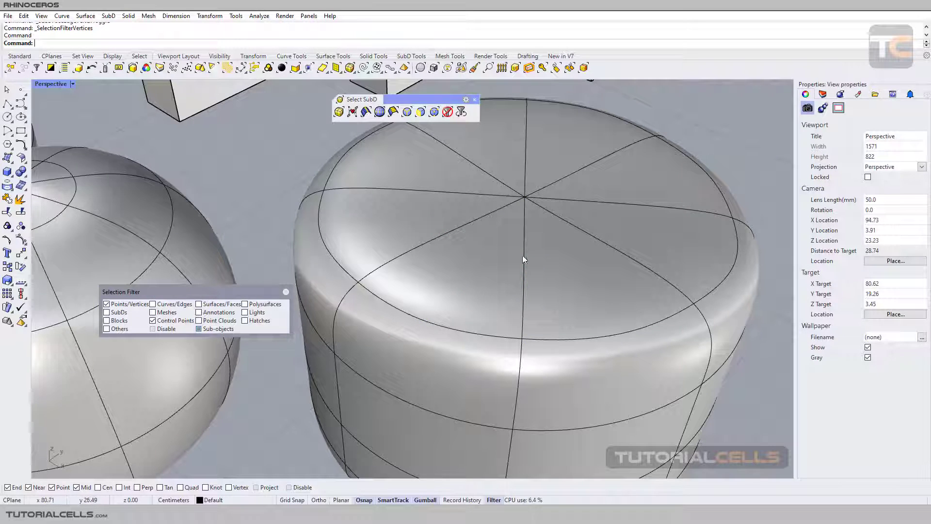
# With the edge filter active, toggle a radial edge on the SubD cylinder's cap to its end vertices and clear the selection
pyautogui.click(434, 113)
pyautogui.click(434, 238)
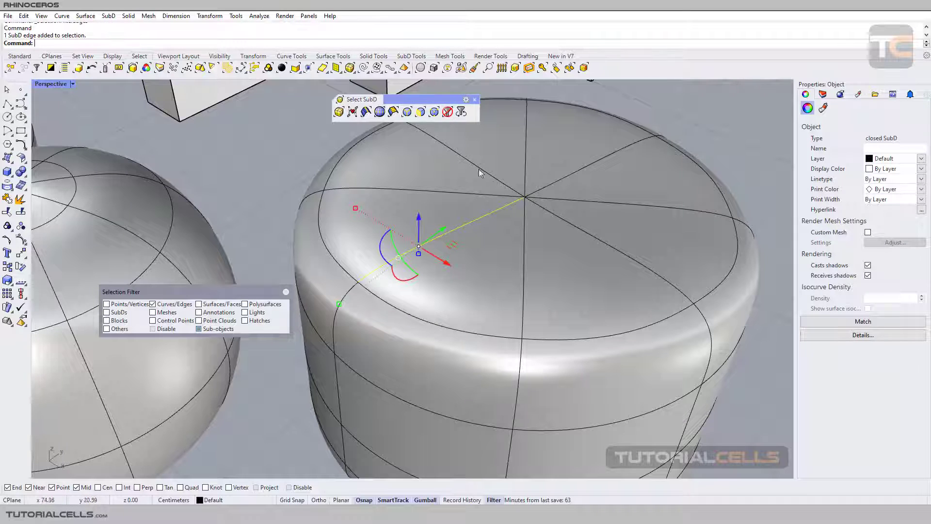
pyautogui.click(462, 112)
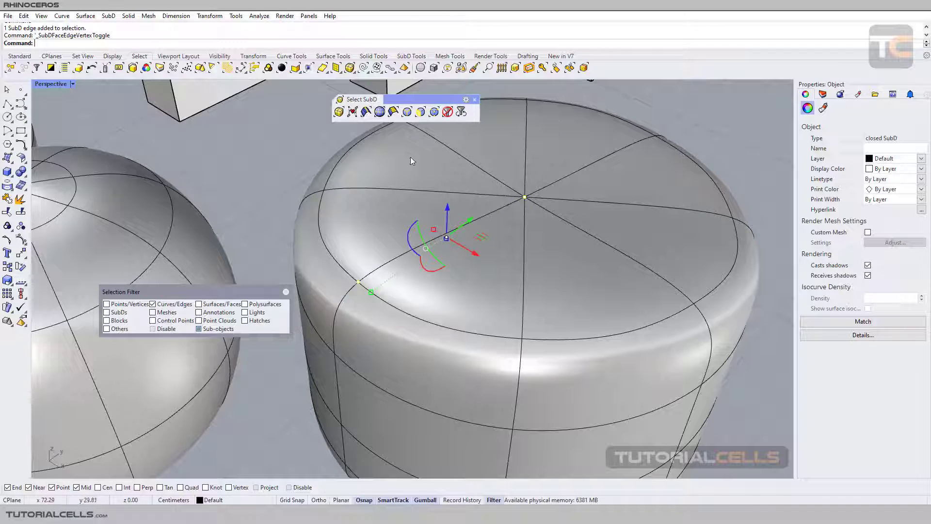
pyautogui.press('Escape')
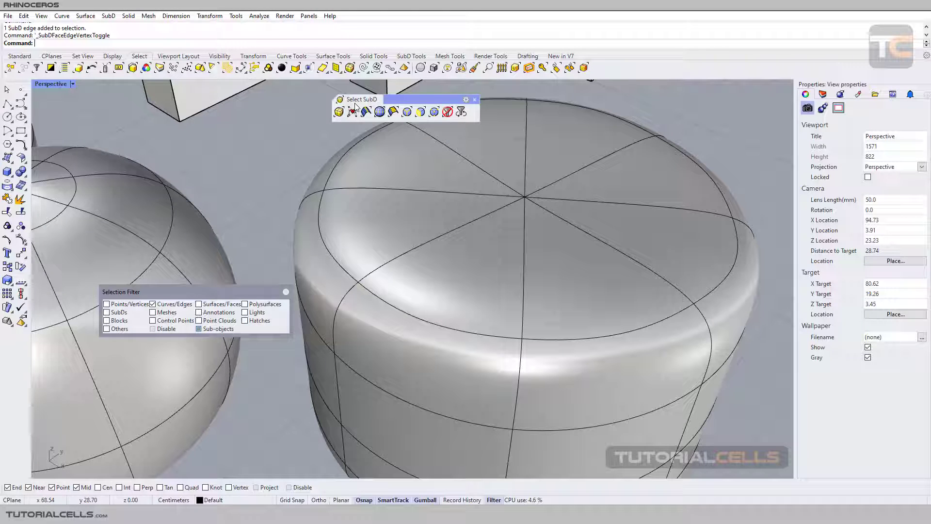
# Close the floating Select SubD toolbar and select all SubD objects in the scene
pyautogui.click(475, 99)
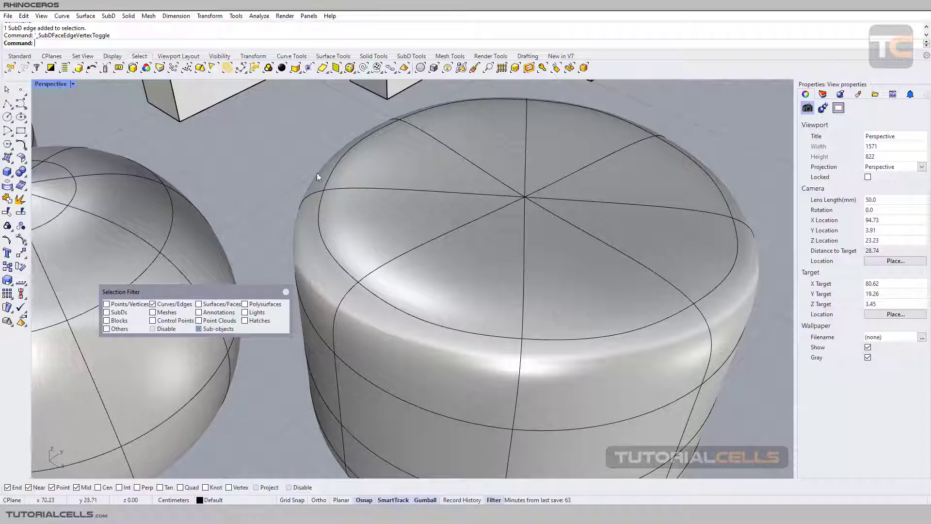
pyautogui.click(340, 72)
pyautogui.click(353, 73)
pyautogui.click(354, 72)
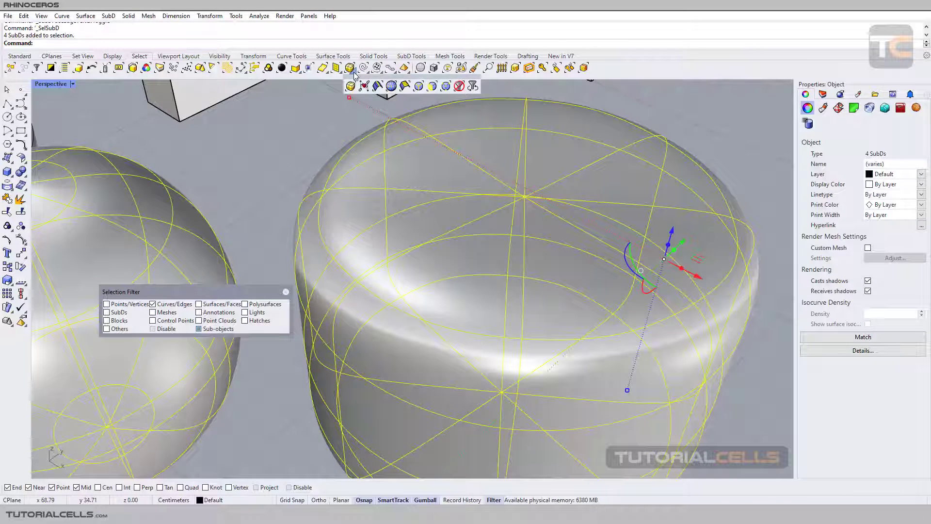
# Turn off the sub-object selection filter so all object types are selectable, and close the Selection Filter window
pyautogui.click(458, 86)
pyautogui.moveTo(212, 292); pyautogui.dragTo(230, 261)
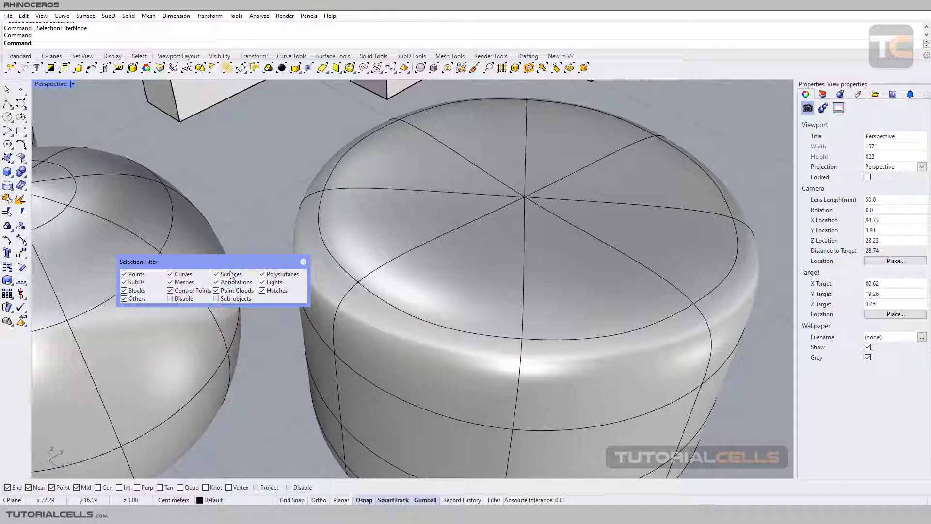
pyautogui.click(303, 262)
pyautogui.scroll(-5, 432, 352)
pyautogui.keyDown('shift'); pyautogui.moveTo(432, 353); pyautogui.dragTo(522, 320, button='right'); pyautogui.keyUp('shift')
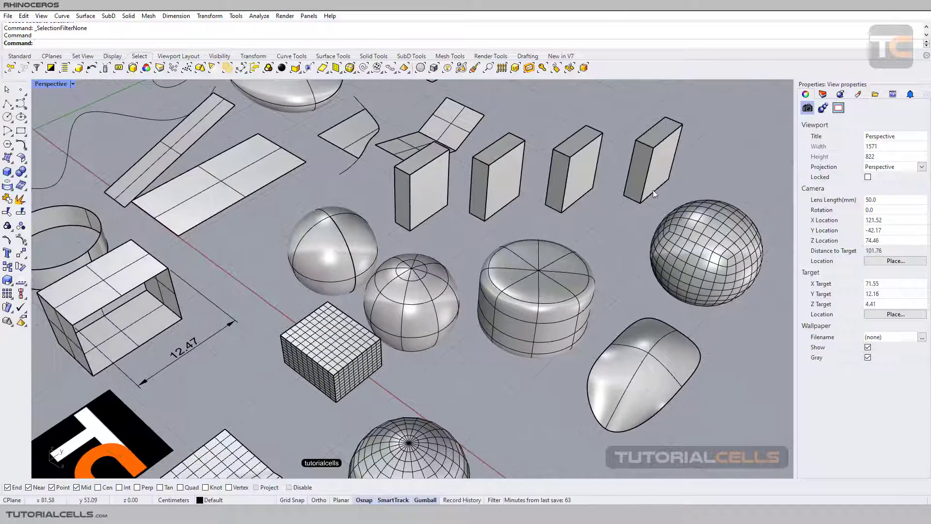